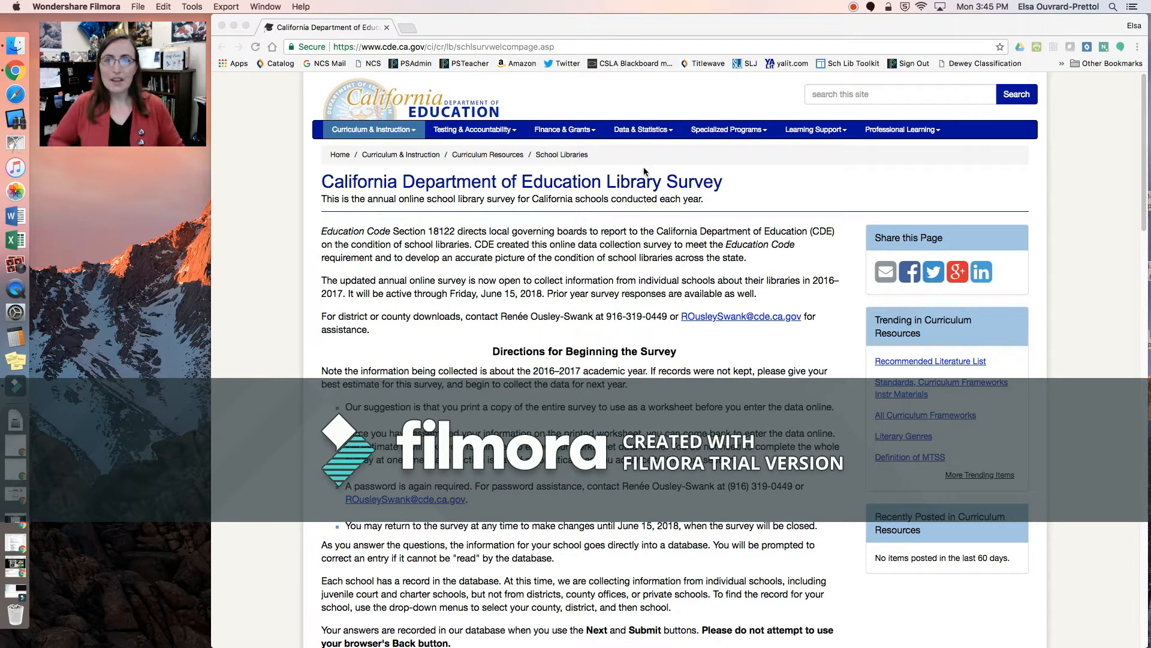
- Highlight the library survey welcome page's full web address
drag(547, 35, 542, 33)
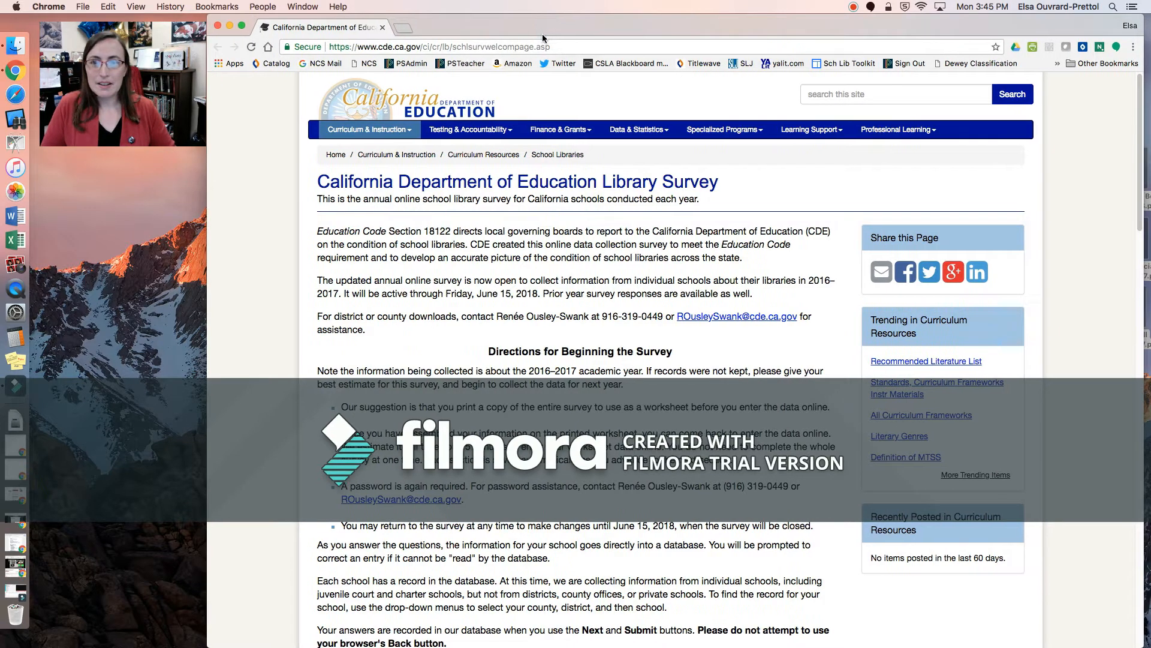
click(531, 47)
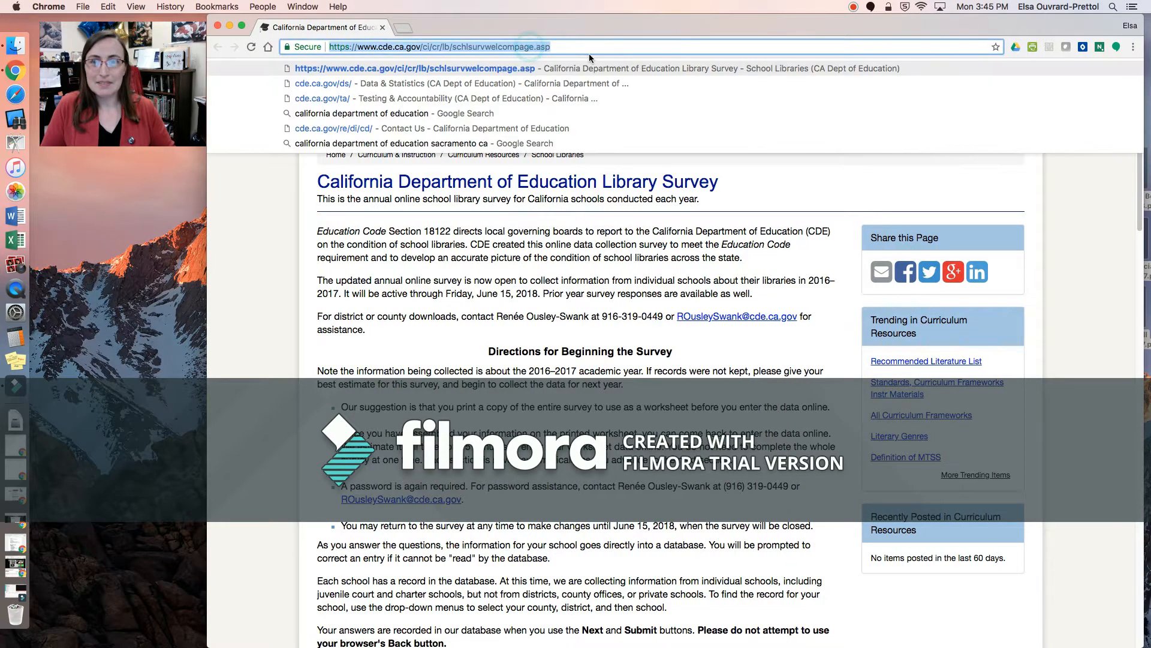
click(564, 46)
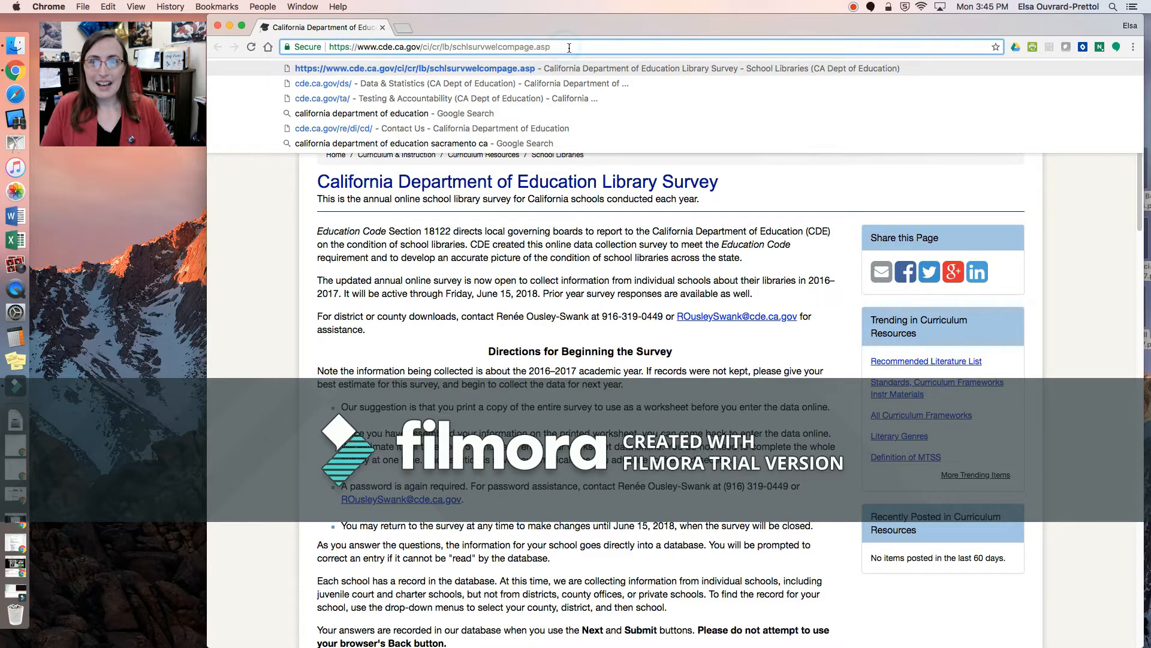
drag(551, 47, 327, 50)
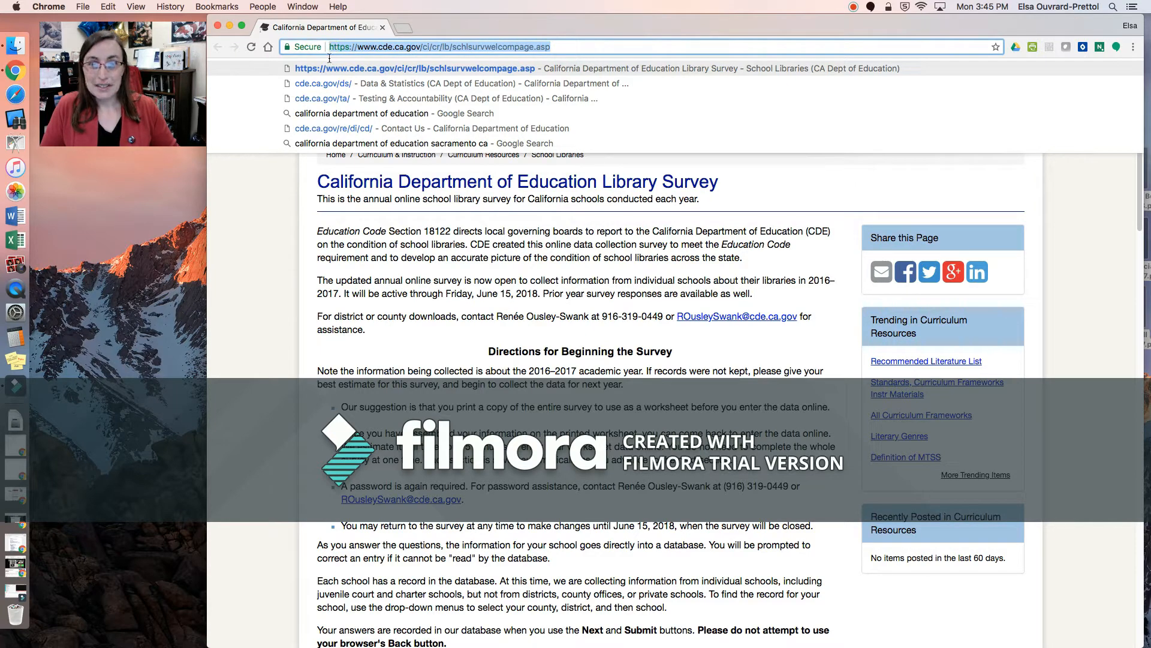
click(311, 292)
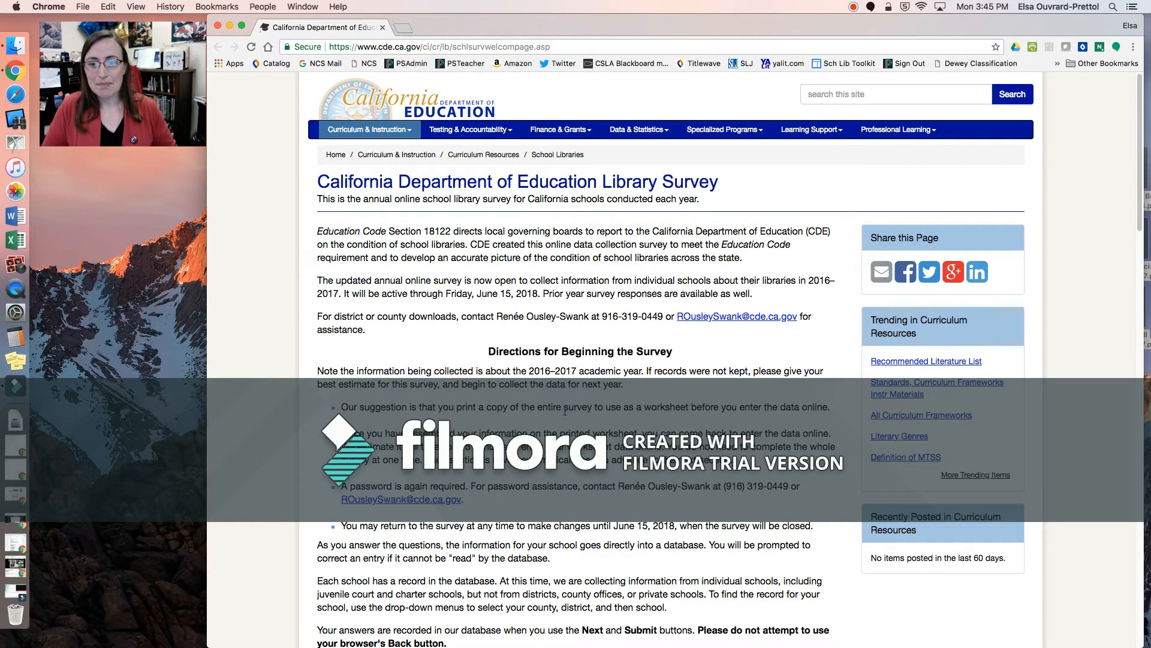
- Read the section-by-section tips for completing the survey, from Library Staffing through Curriculum and Instruction
scroll(570, 411, down, 5)
scroll(570, 411, down, 5)
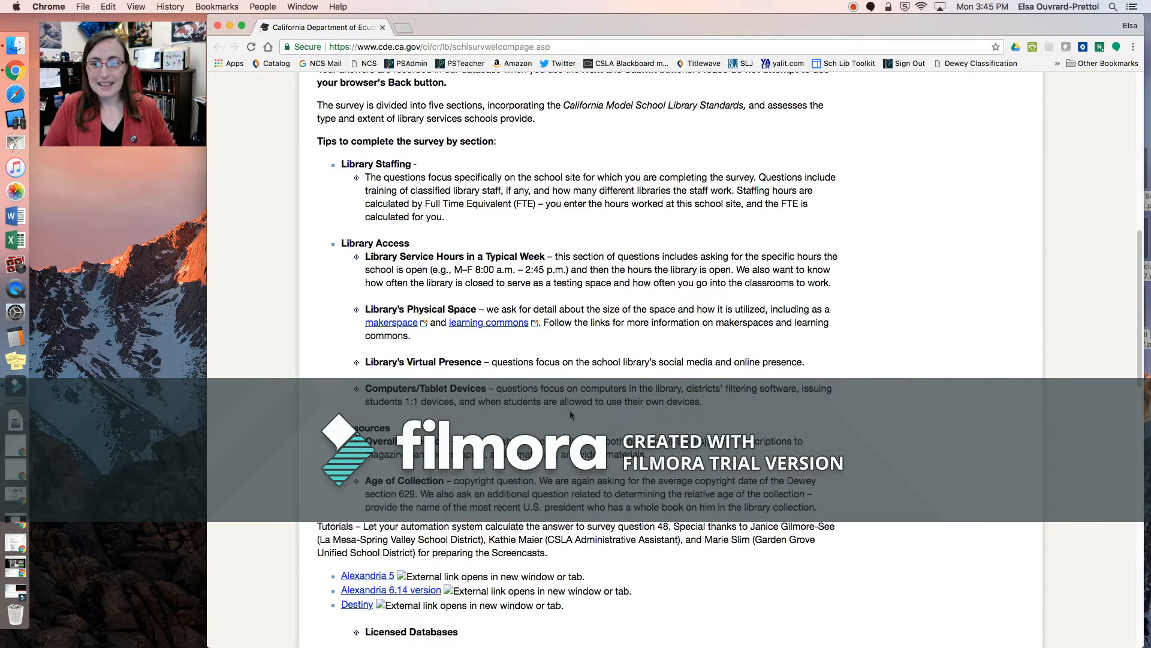
scroll(571, 409, down, 2)
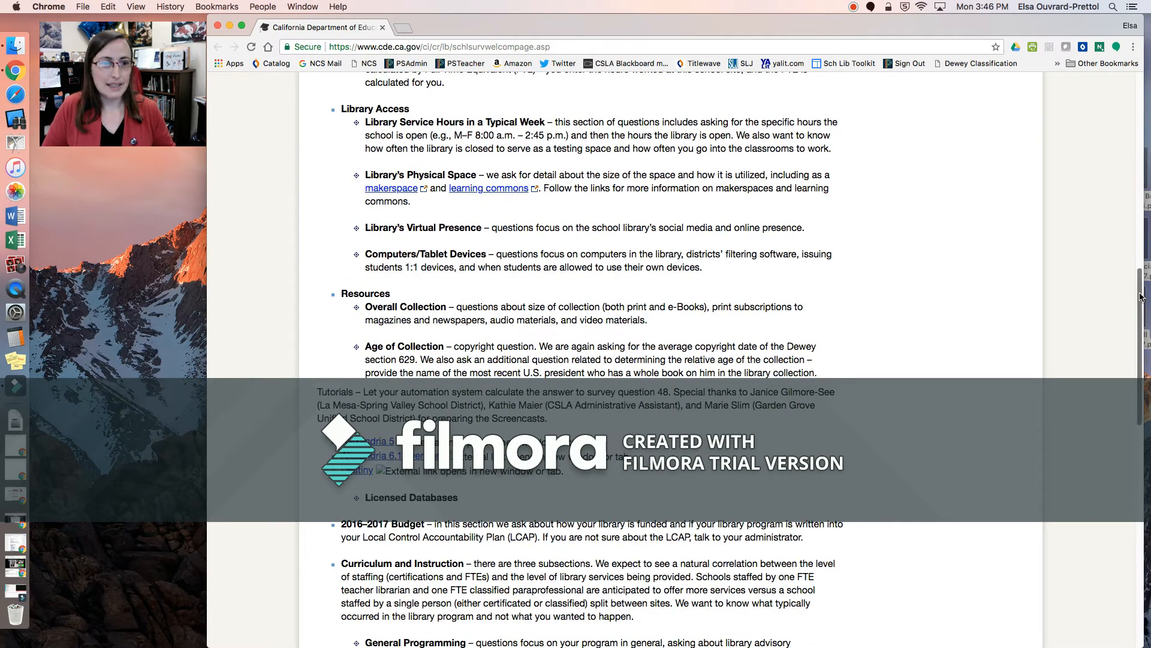
drag(1141, 293, 1150, 292)
scroll(669, 244, up, 3)
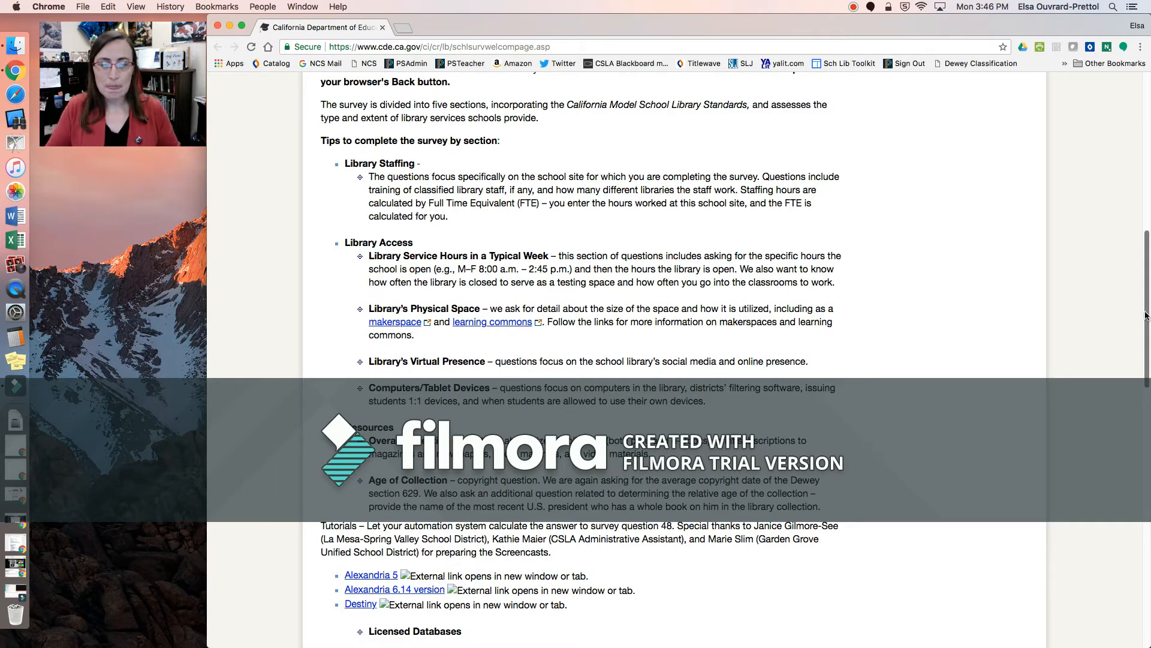
drag(1145, 315, 1146, 326)
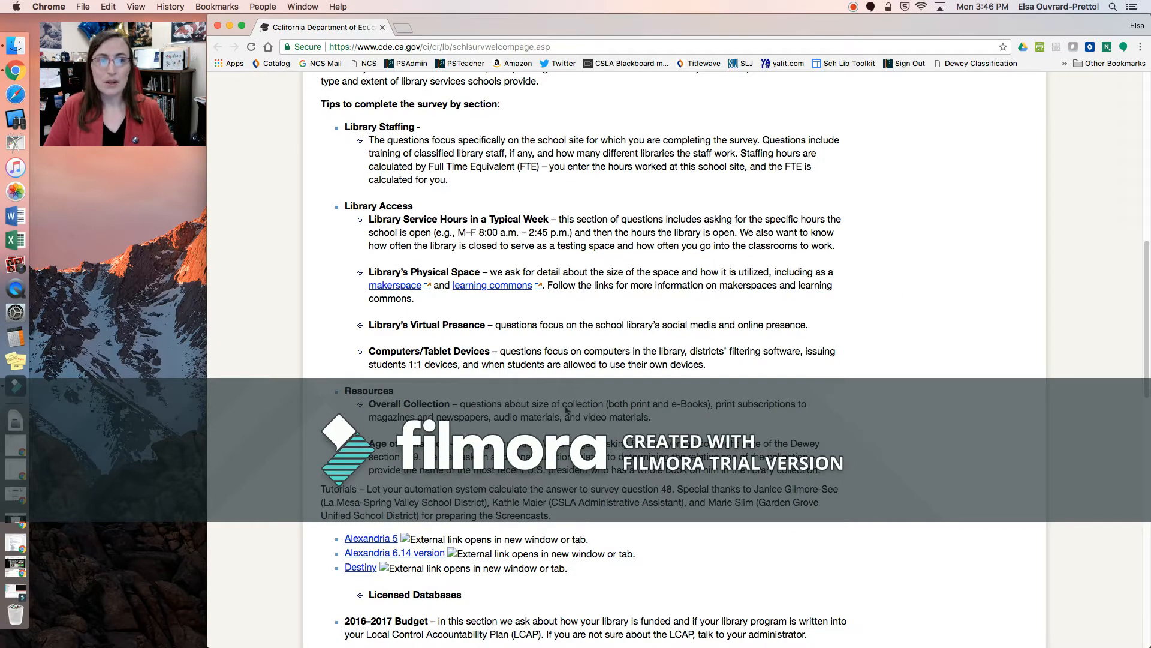
drag(1143, 294, 570, 359)
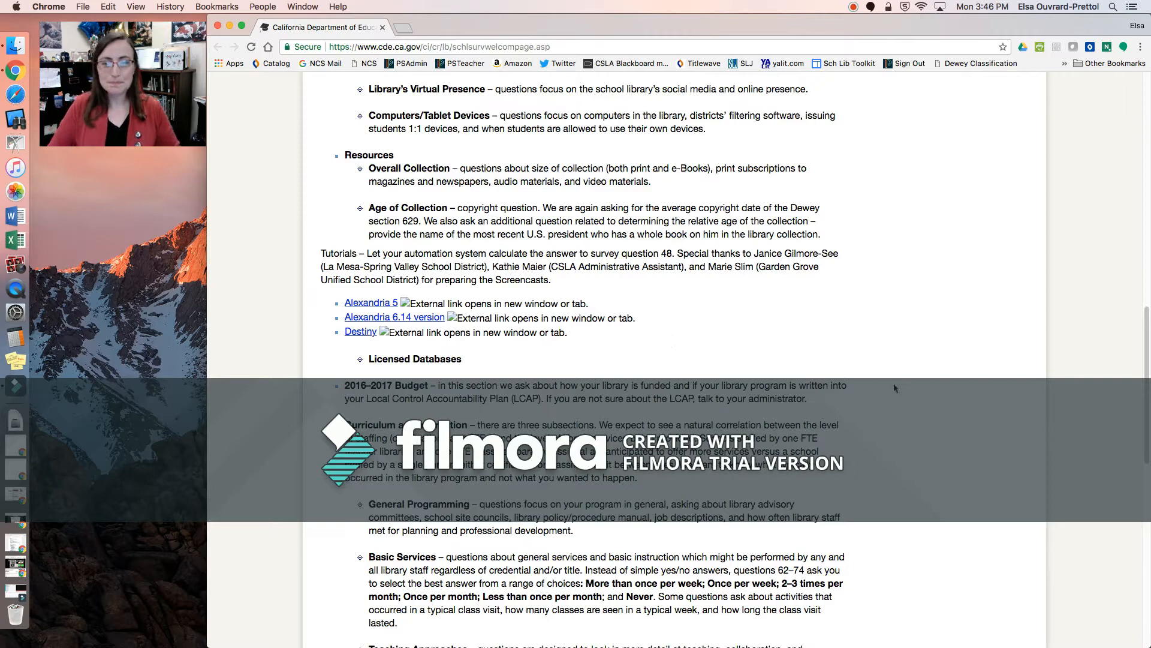
- Start the survey from the link below the directions to open its logon page
scroll(1116, 401, down, 15)
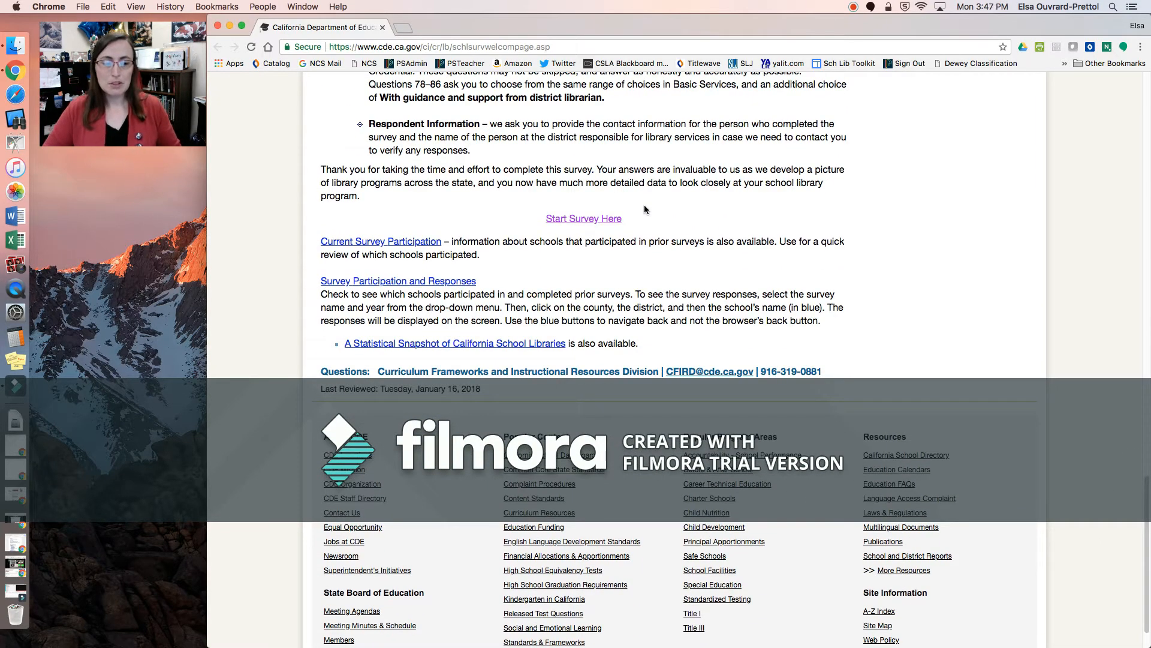
click(592, 224)
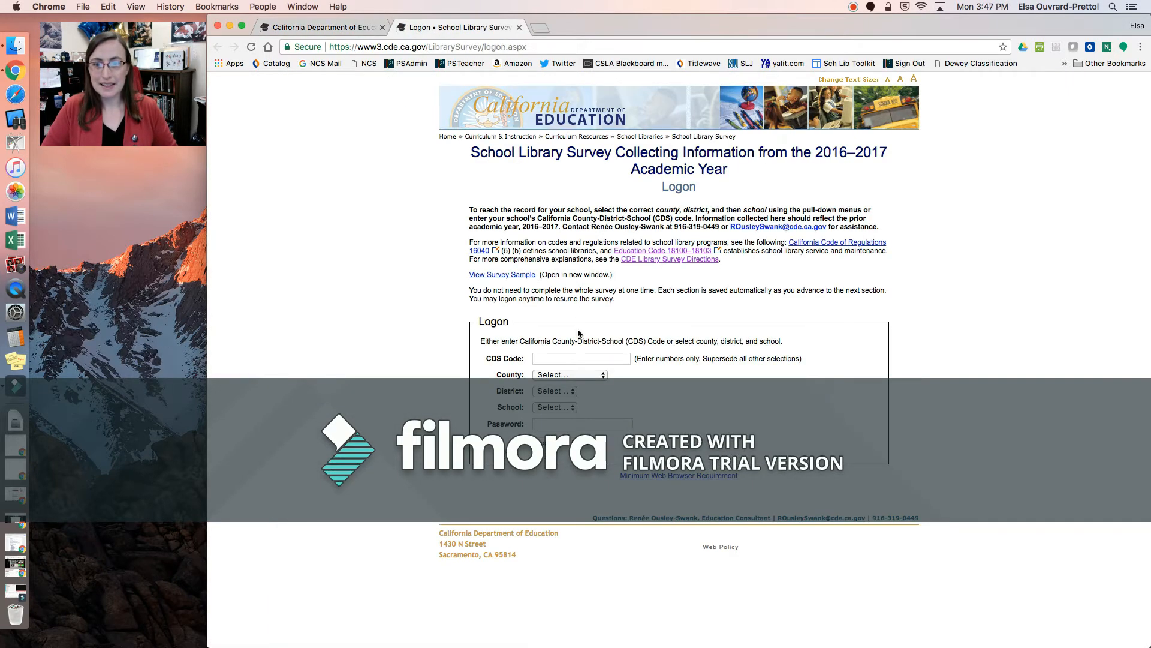
- Identify the school for logon by choosing Sacramento county, the Natomas Unified district and the Natomas Charter school
click(549, 360)
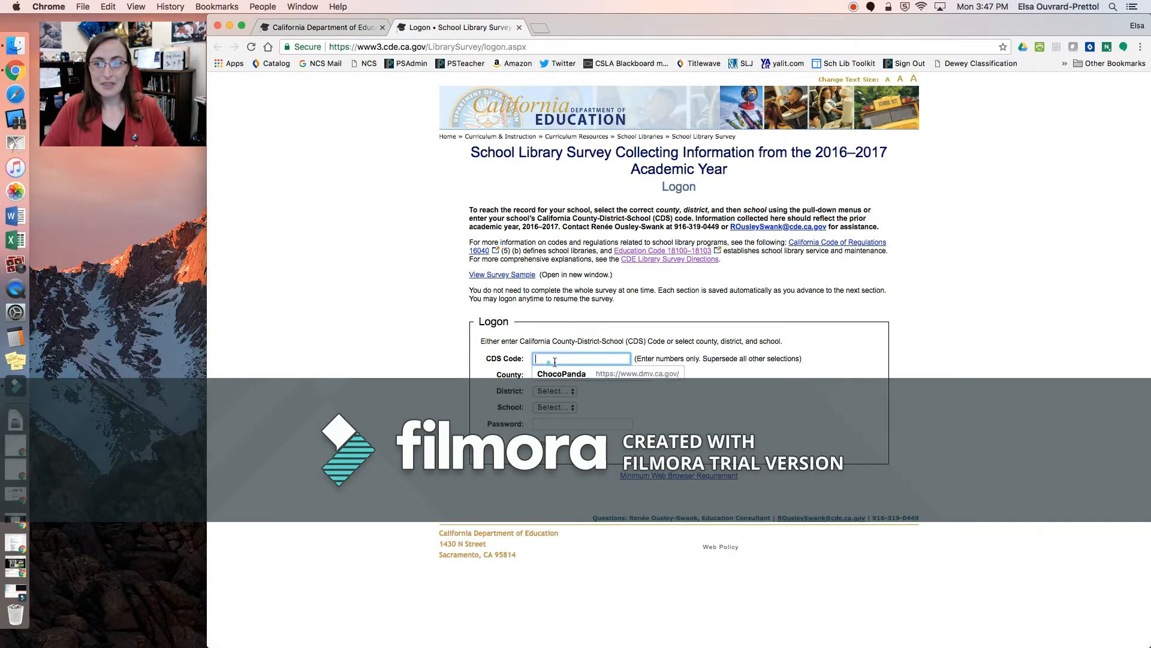
click(717, 344)
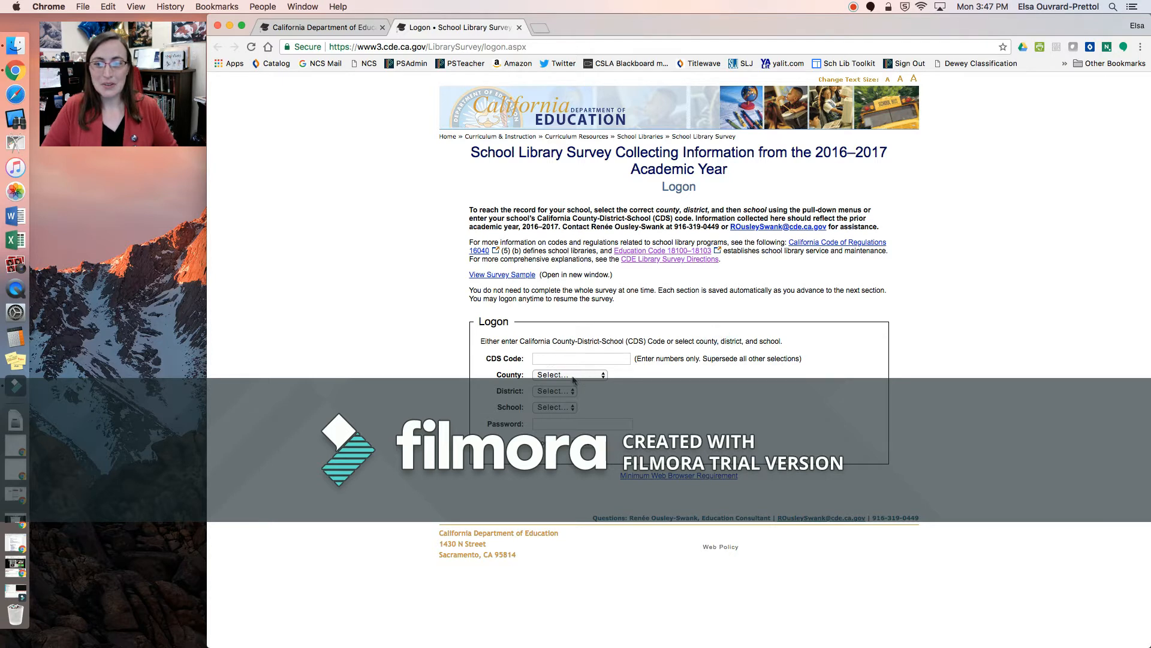
click(571, 375)
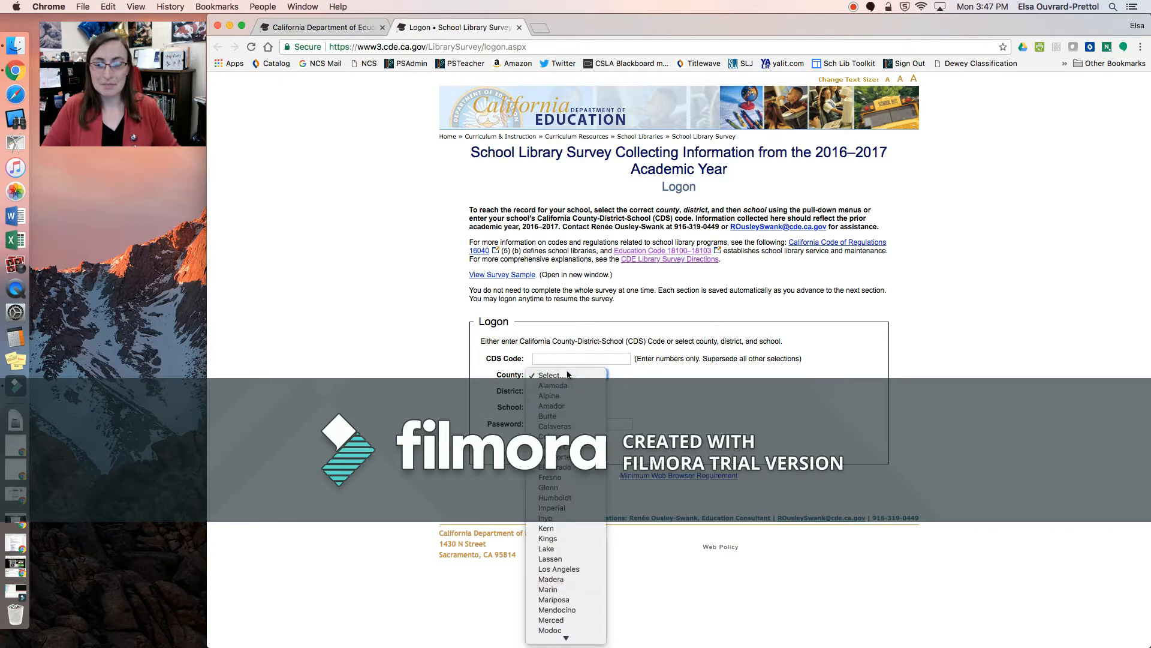
scroll(566, 618, down, 10)
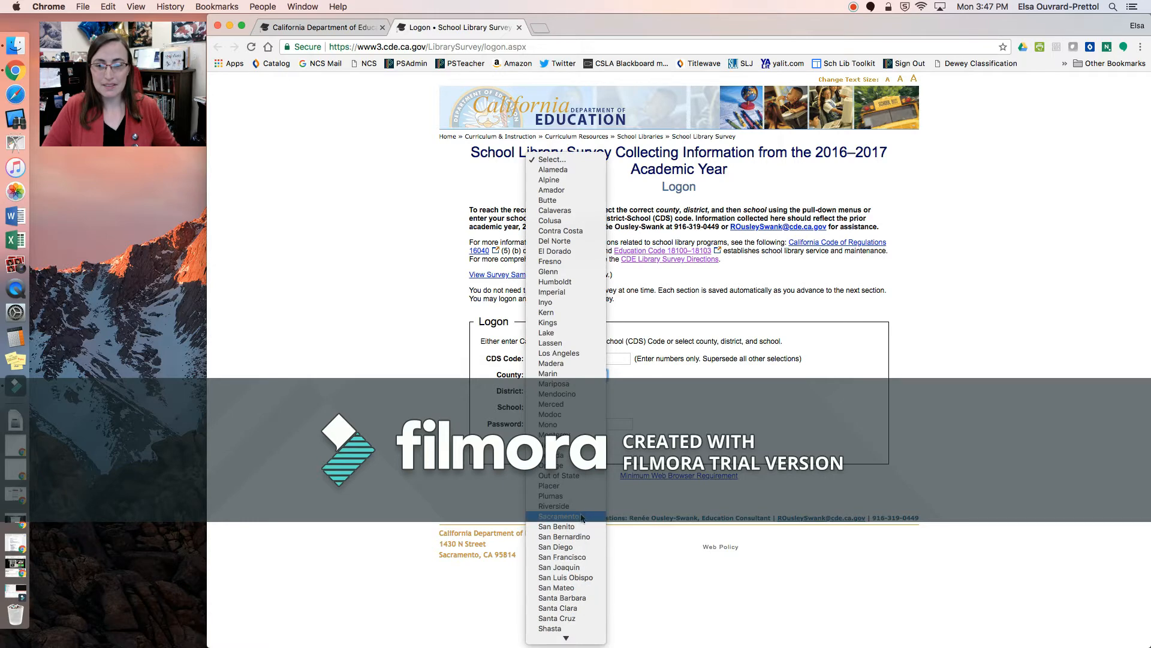
click(580, 516)
click(585, 390)
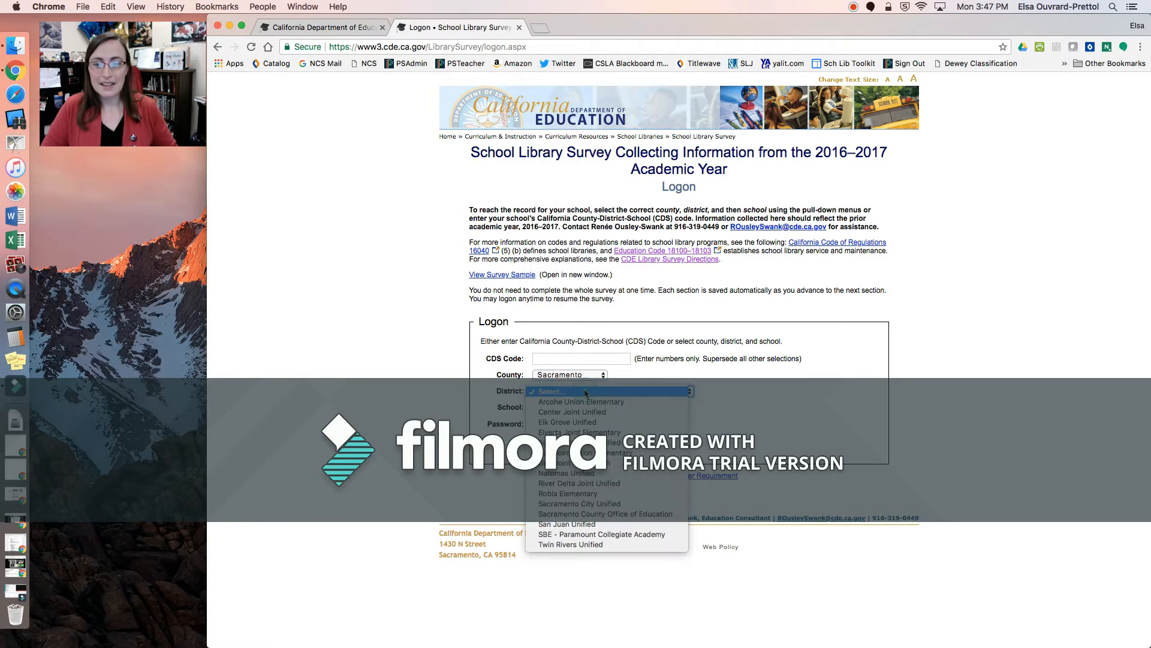
click(611, 474)
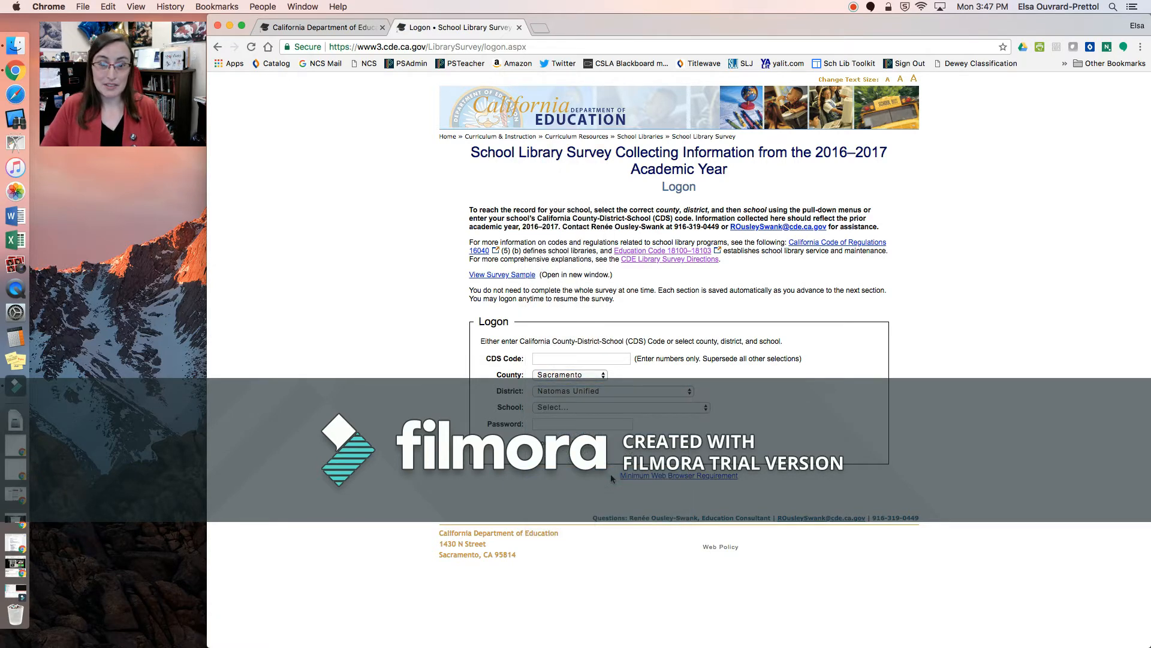
click(585, 407)
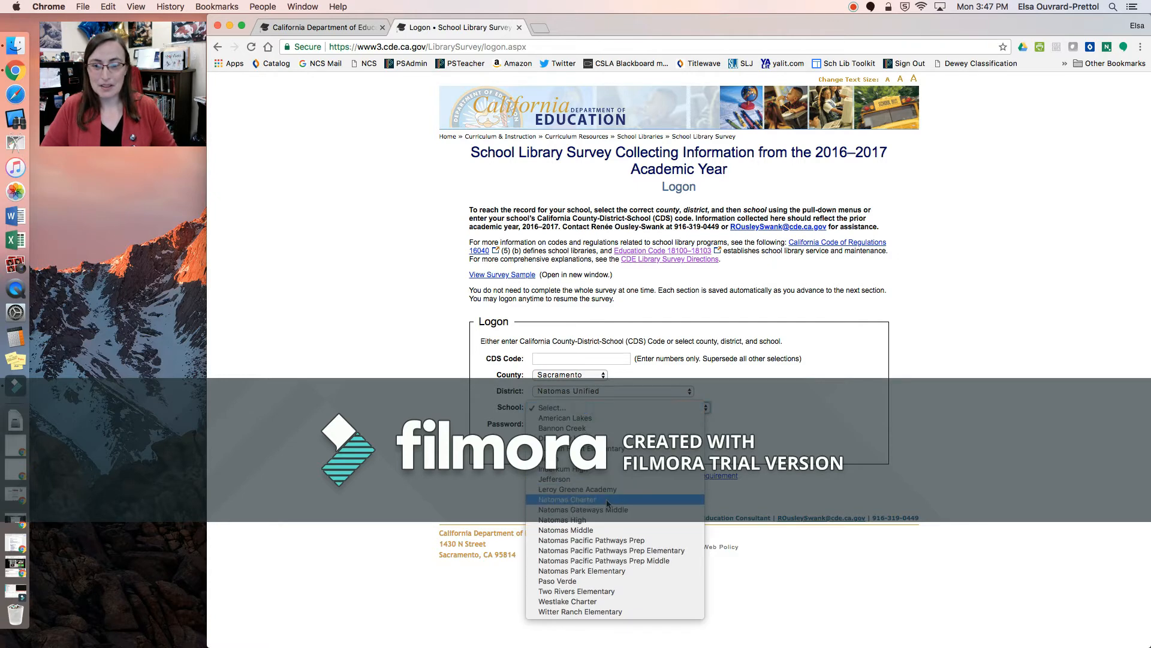
click(607, 499)
- Enter the survey password and log on to the school's survey record
click(571, 424)
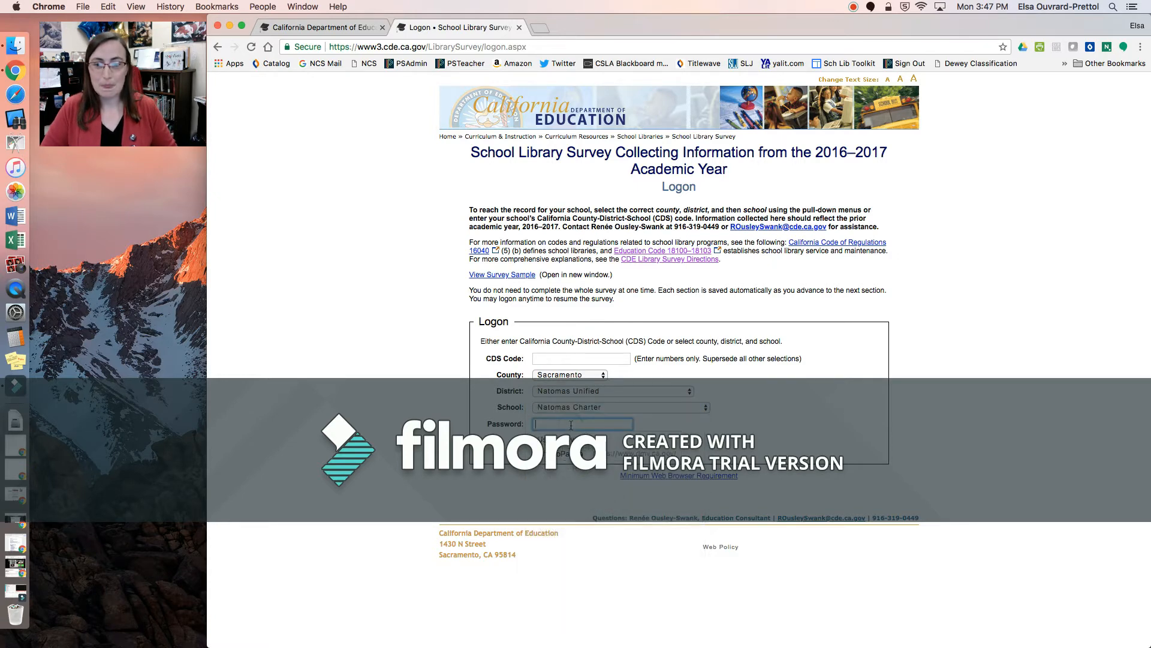
text(••)
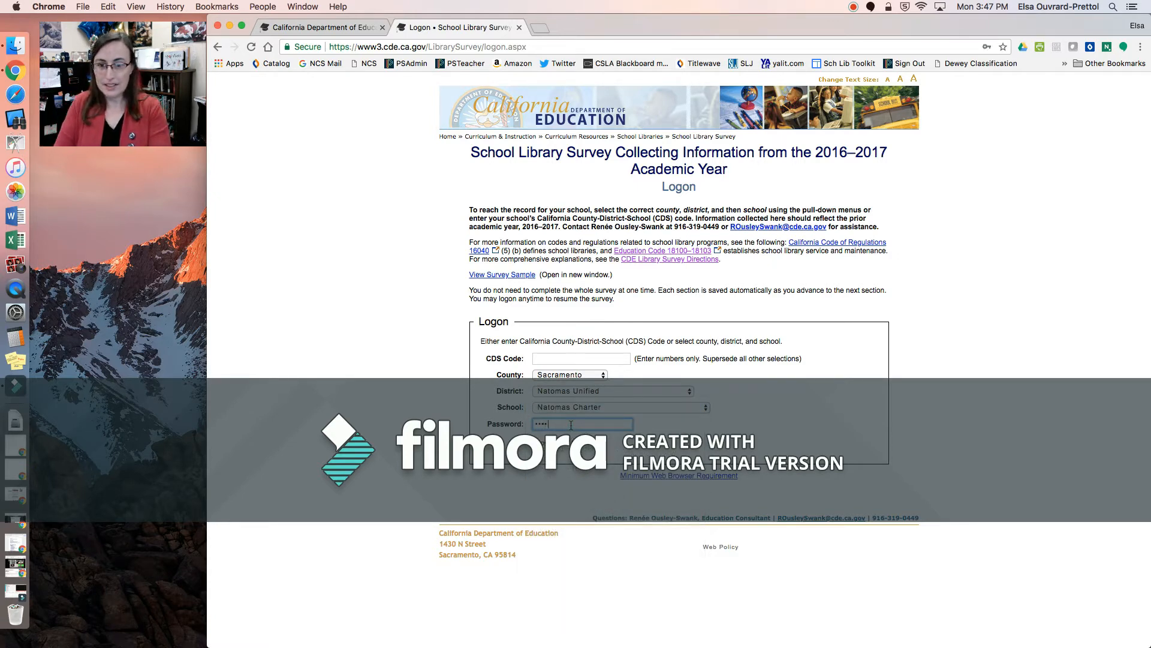
text(•••••••)
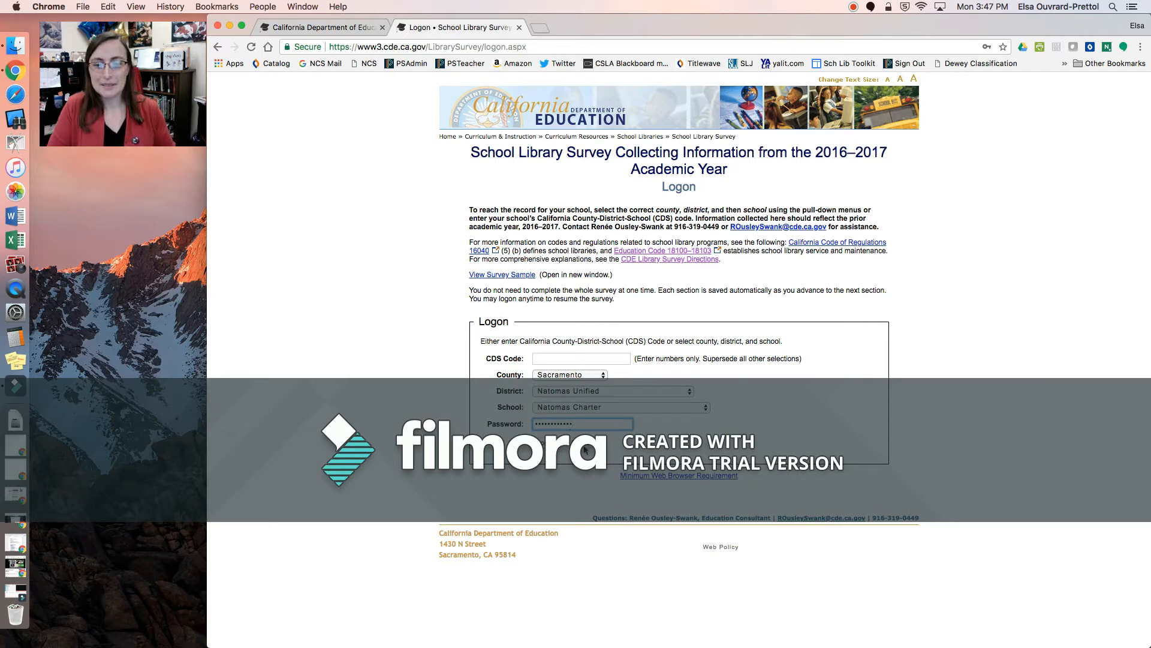
click(543, 443)
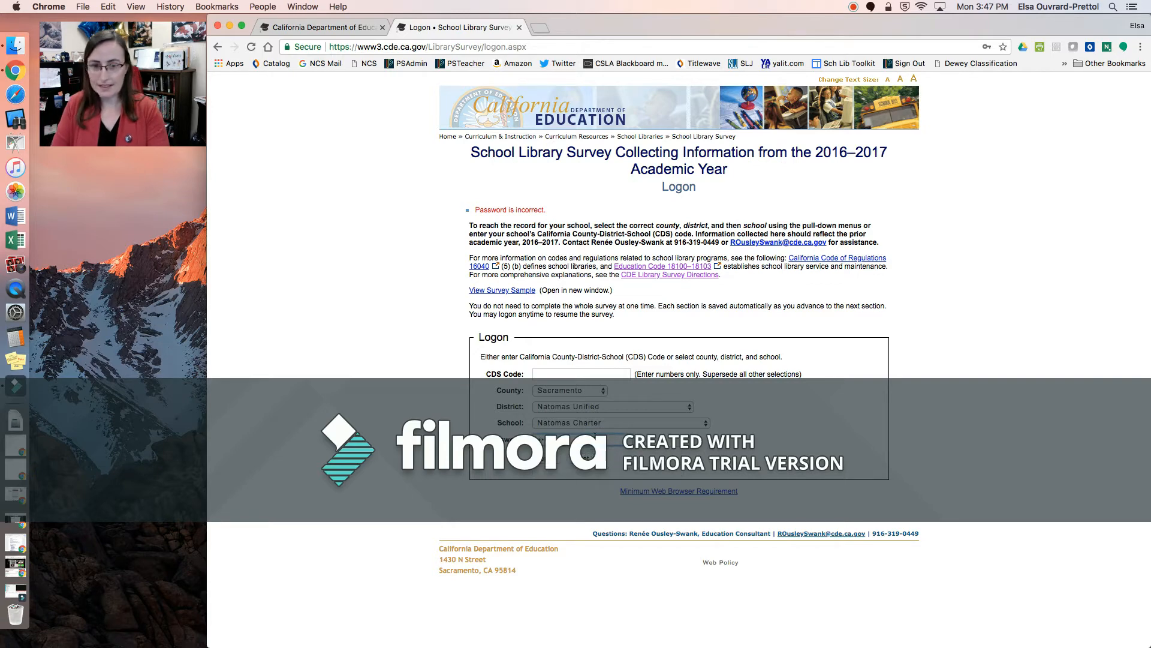
key(Return)
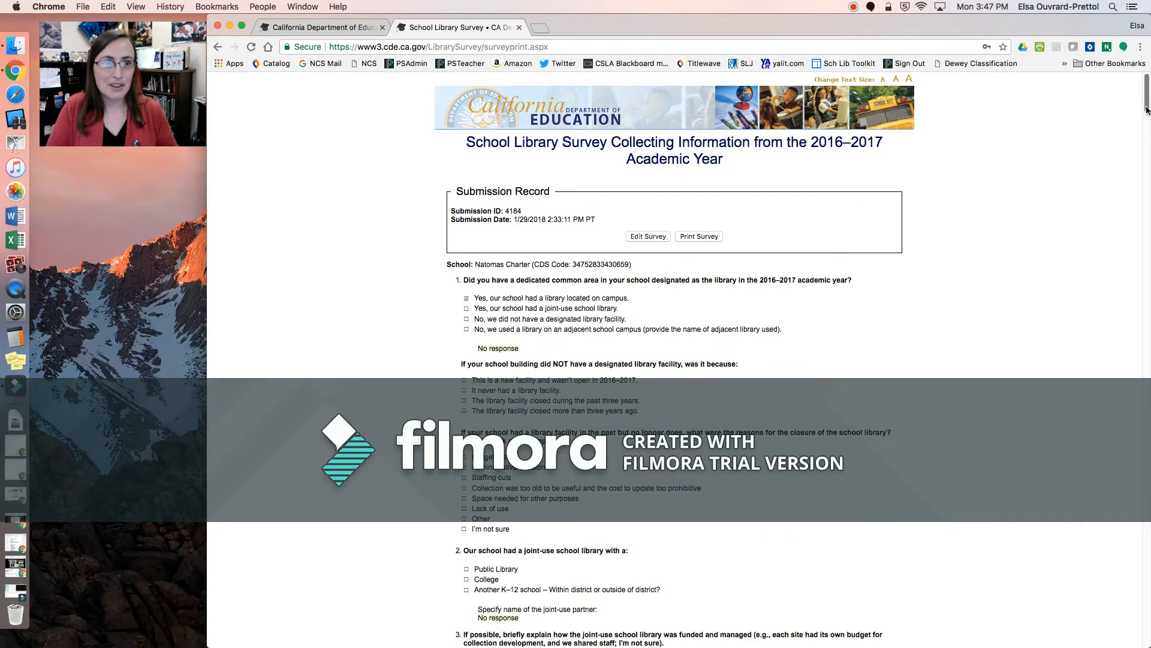
- Open the submitted survey for editing and highlight "2016–2017 Academic Year" in the page title
drag(1146, 110, 1146, 109)
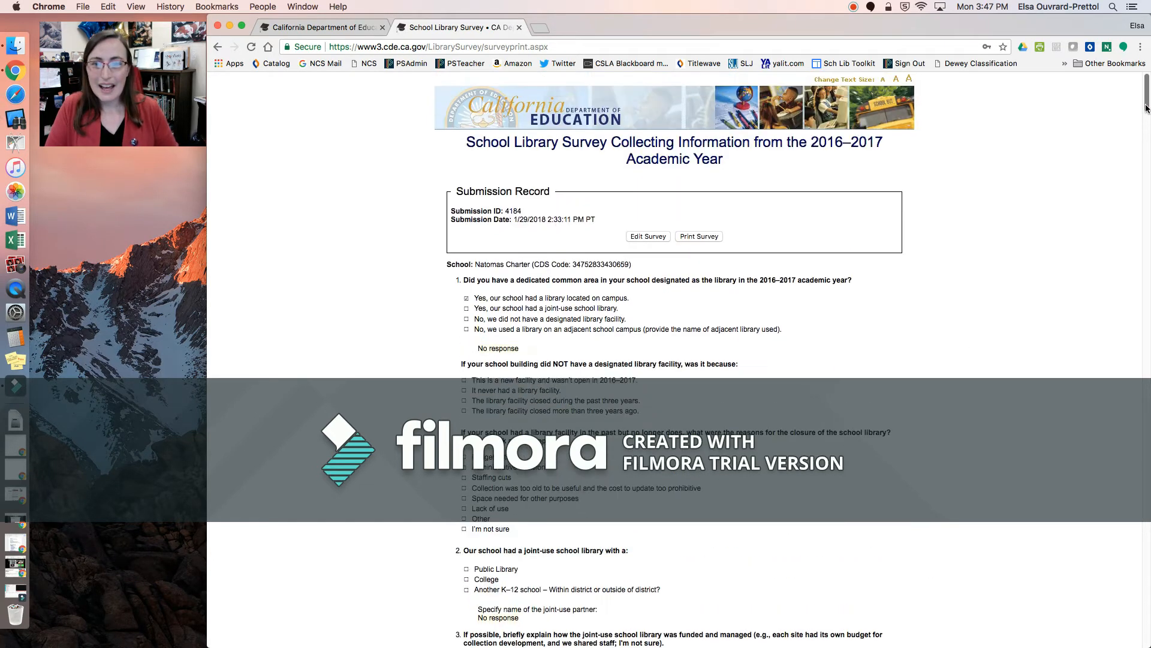
click(644, 236)
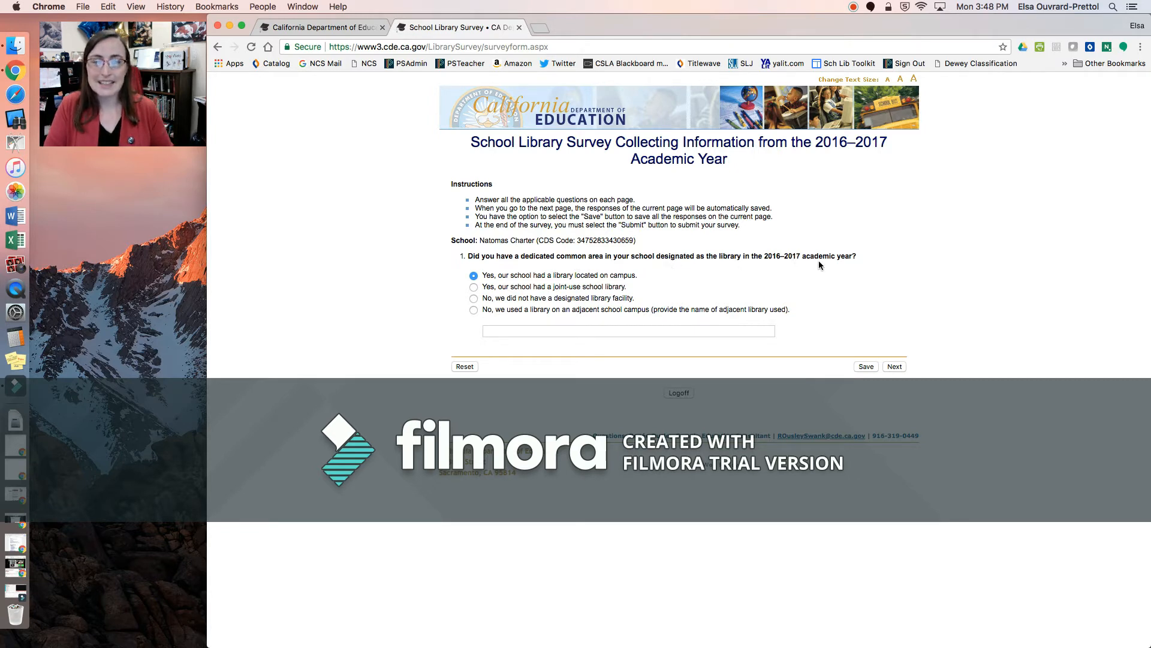
drag(813, 143, 889, 157)
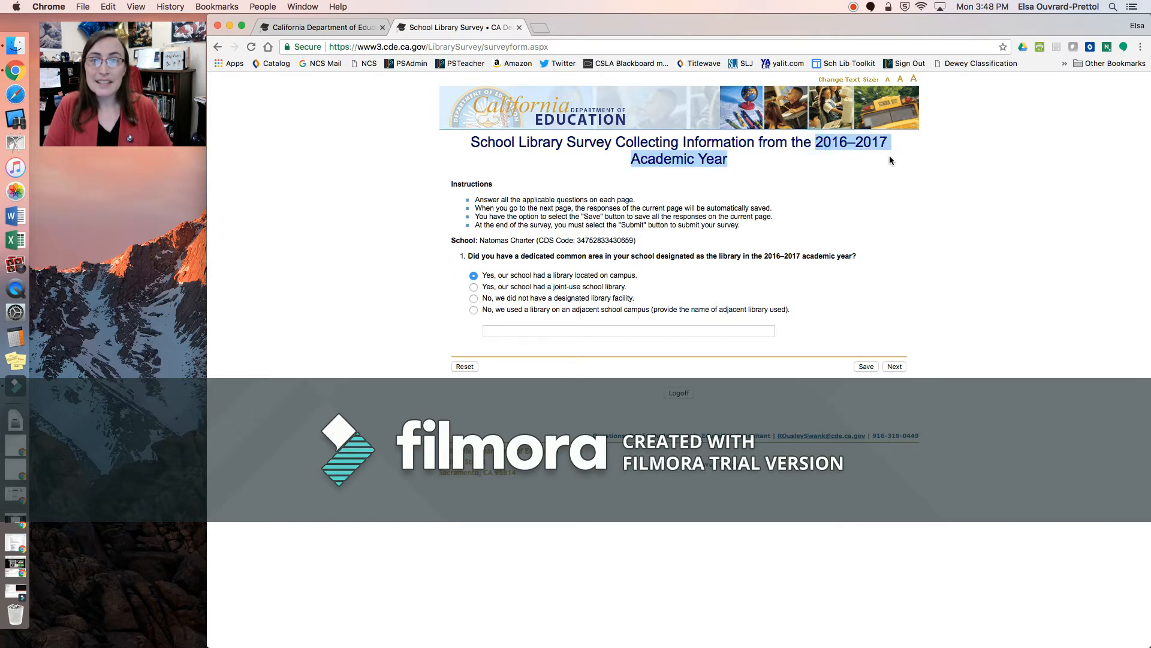
click(890, 157)
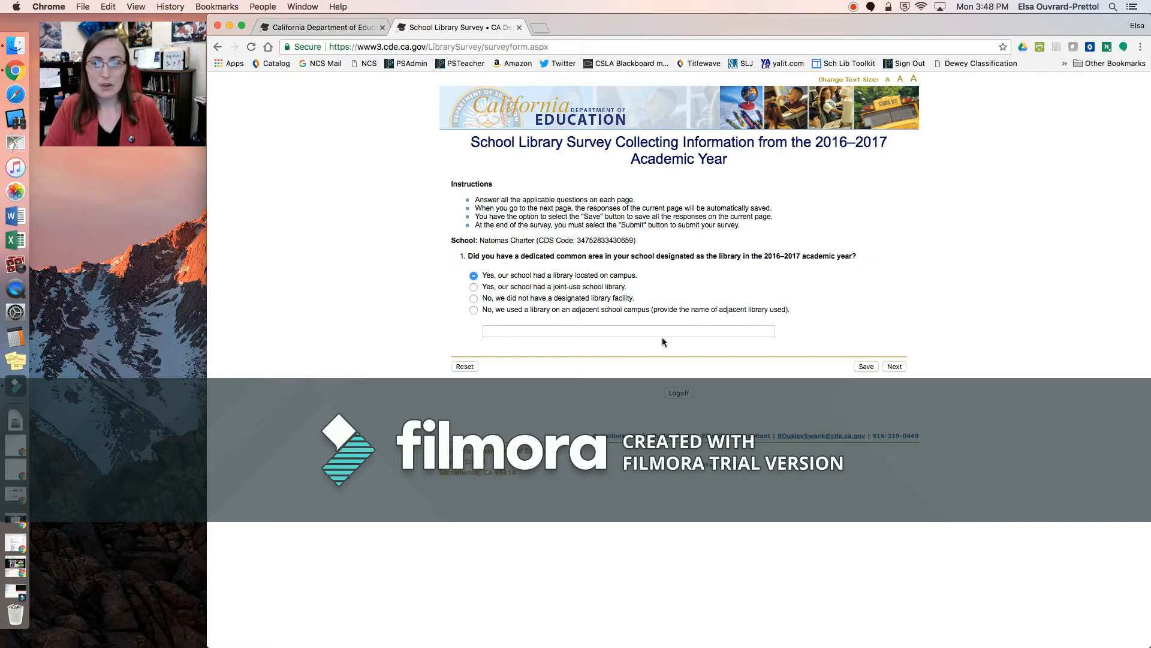
- Save the answer to question 1 and advance to the page with questions 4 and 5
click(866, 367)
click(893, 384)
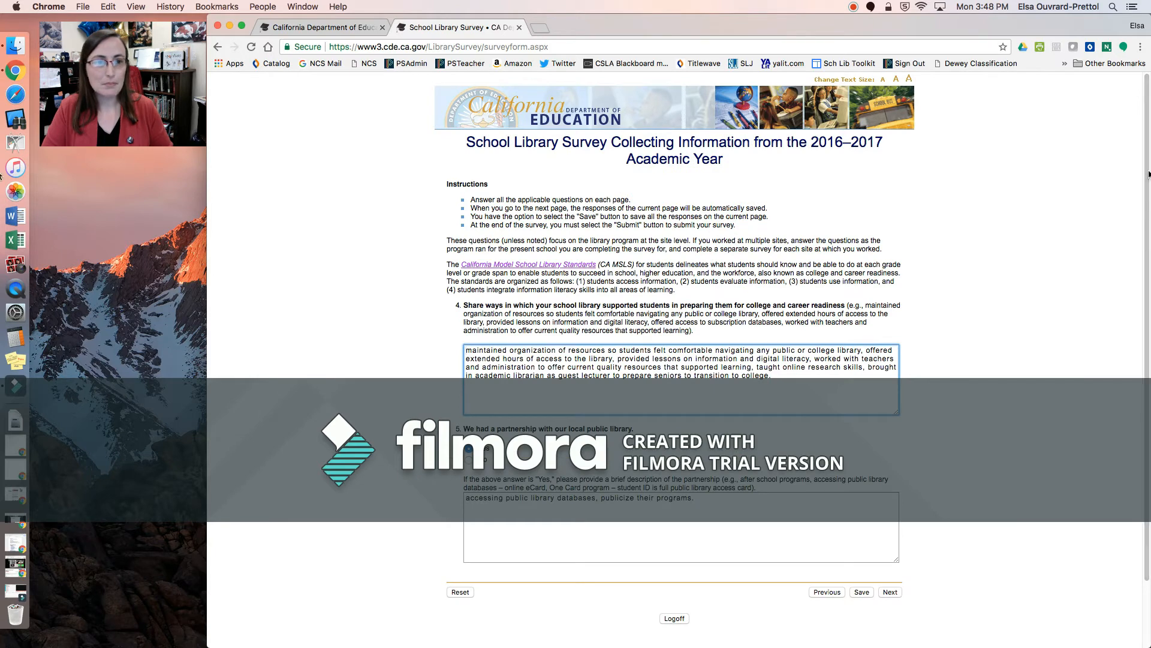
- Go back to question 1, then return to the page with questions 4 and 5
drag(1149, 174, 1134, 248)
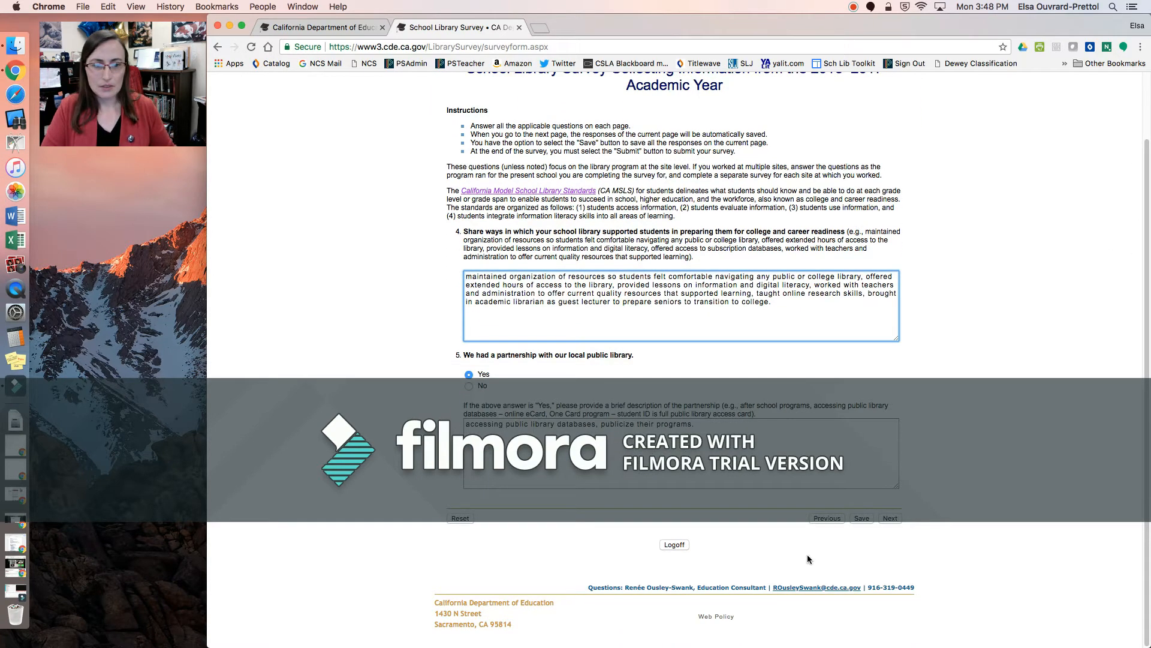
click(823, 519)
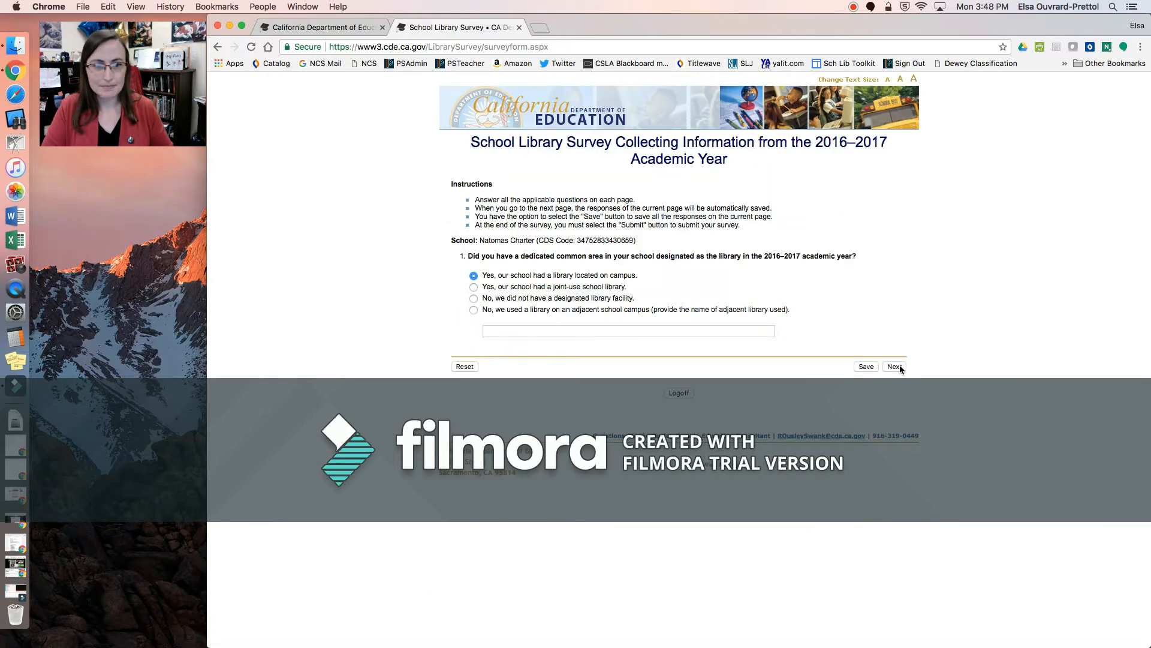
click(896, 367)
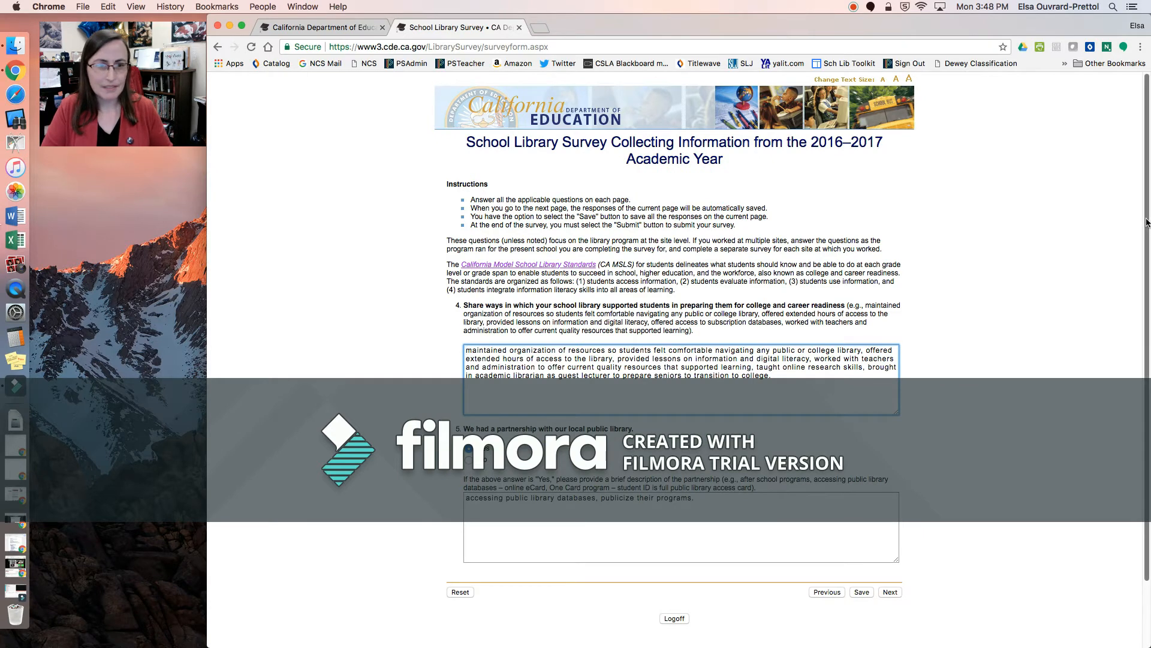
- Highlight the example activities listed in question 4 about college and career readiness, then clear the selection
scroll(1121, 236, down, 2)
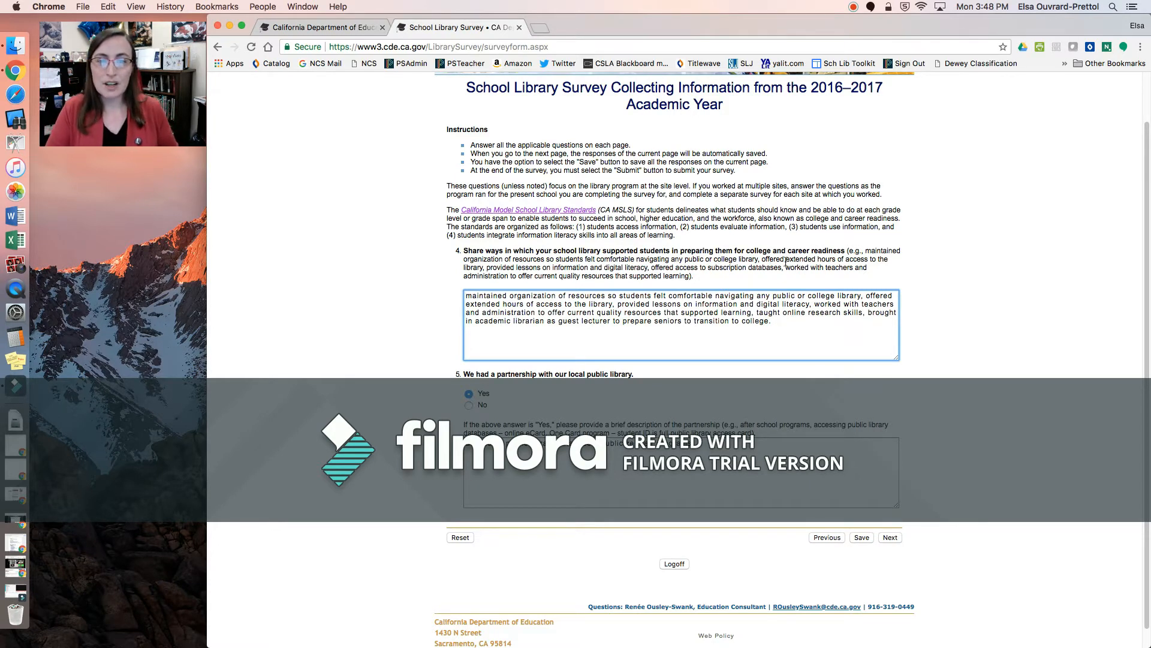
drag(682, 262, 695, 276)
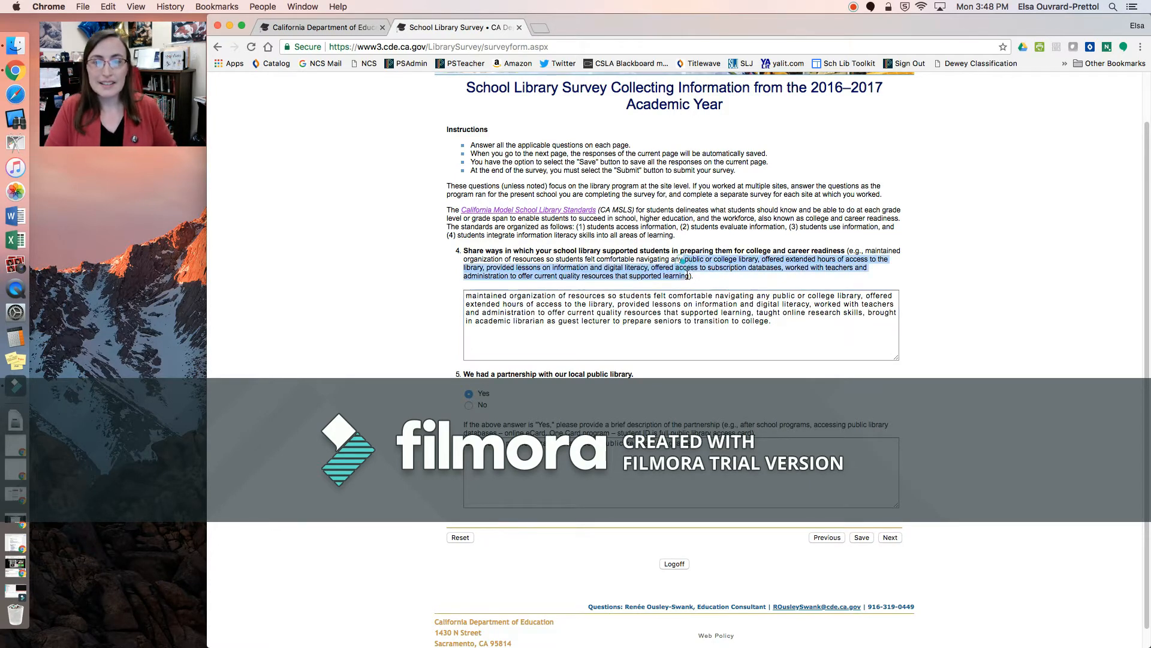
click(705, 282)
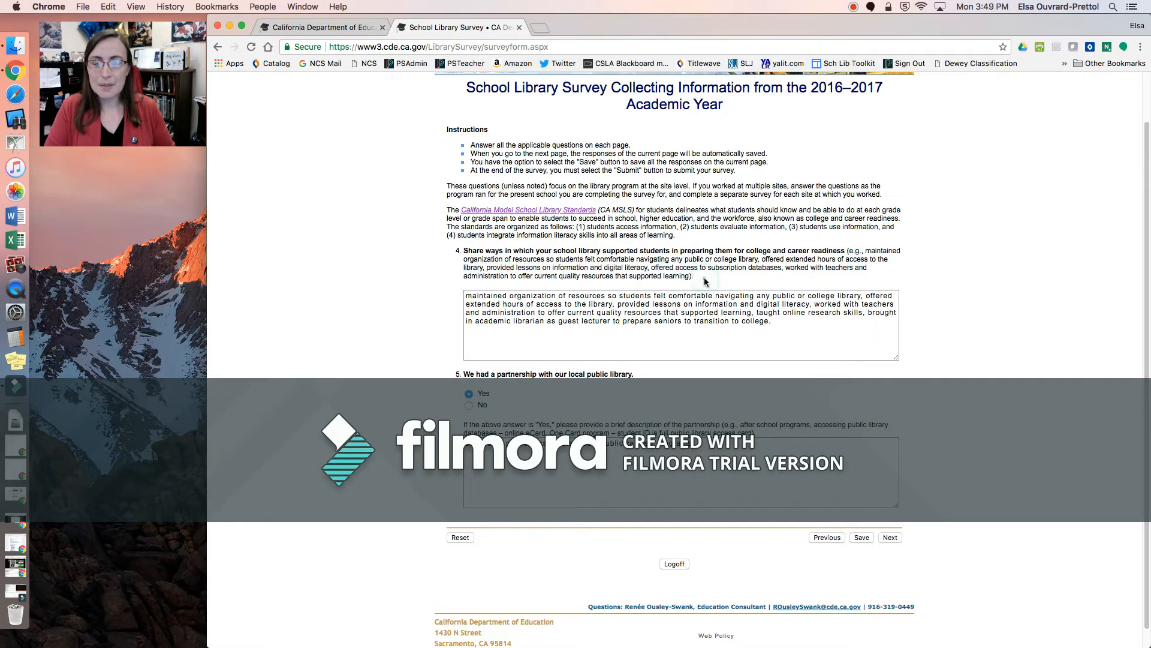
- Look over questions 4 and 5, then advance to the Library Staffing page with question 6
click(1147, 278)
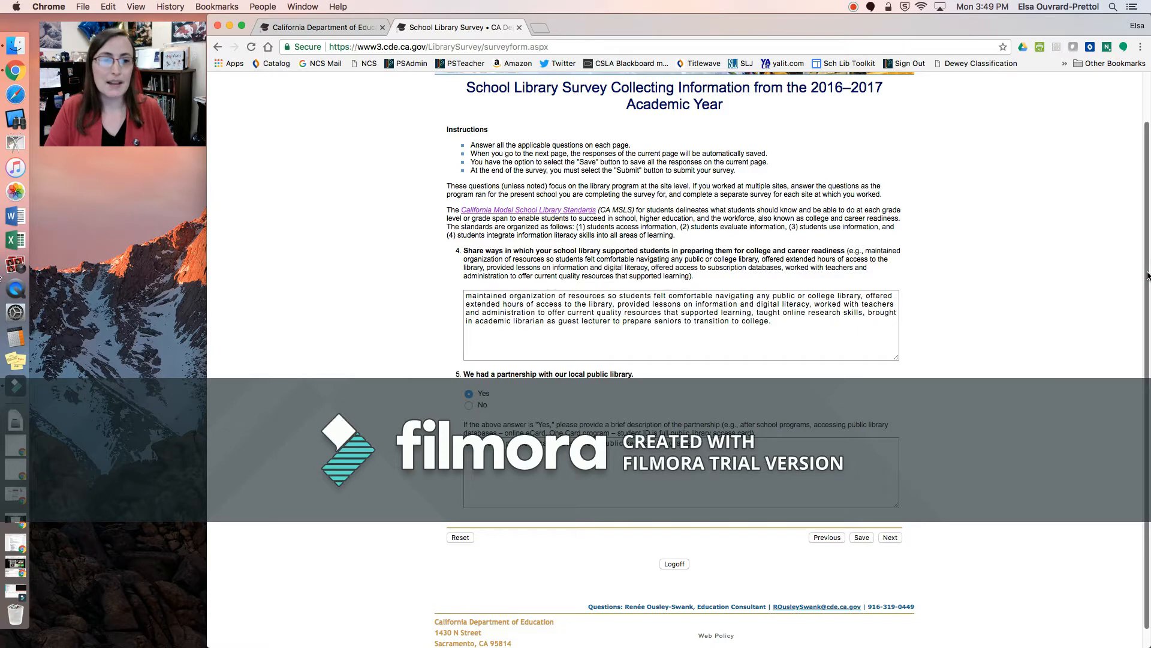
scroll(1146, 294, down, 2)
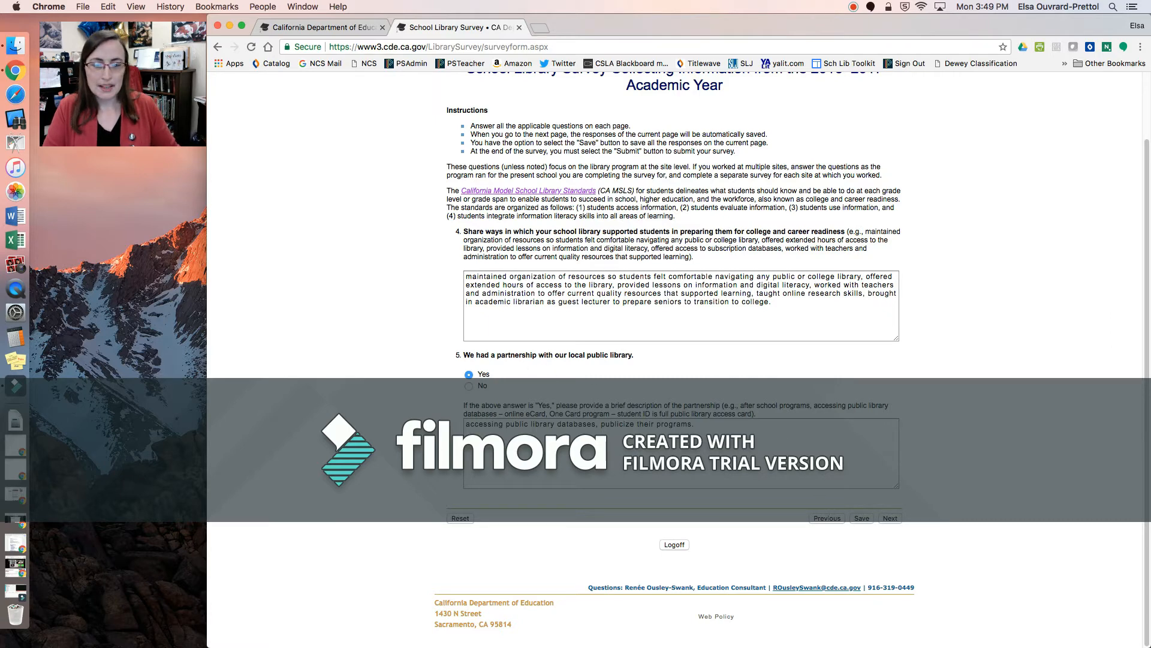
click(886, 519)
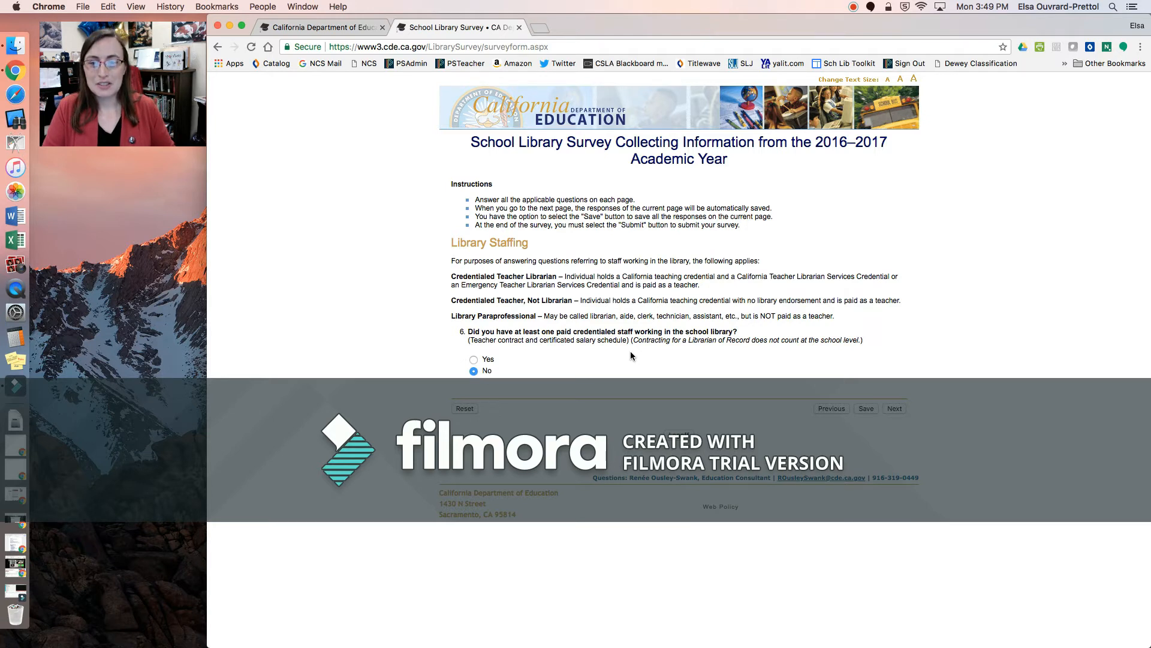
- Advance through Library Staffing questions 6, 8 and 9 to the page with the weekly staff hours table
click(895, 409)
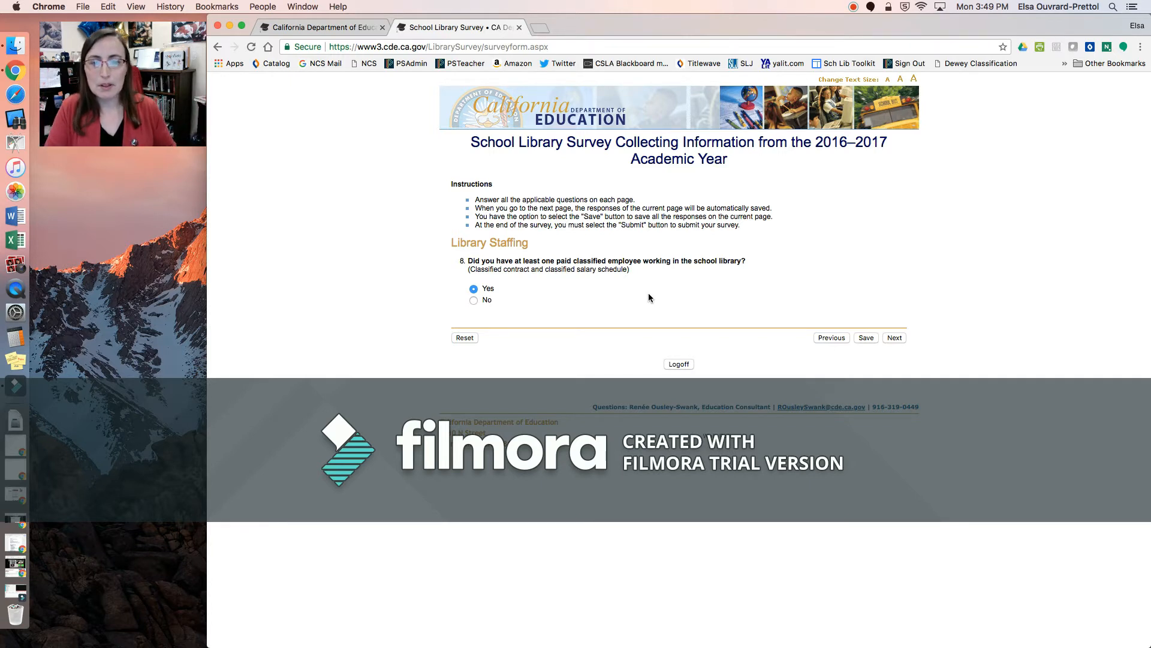
click(896, 337)
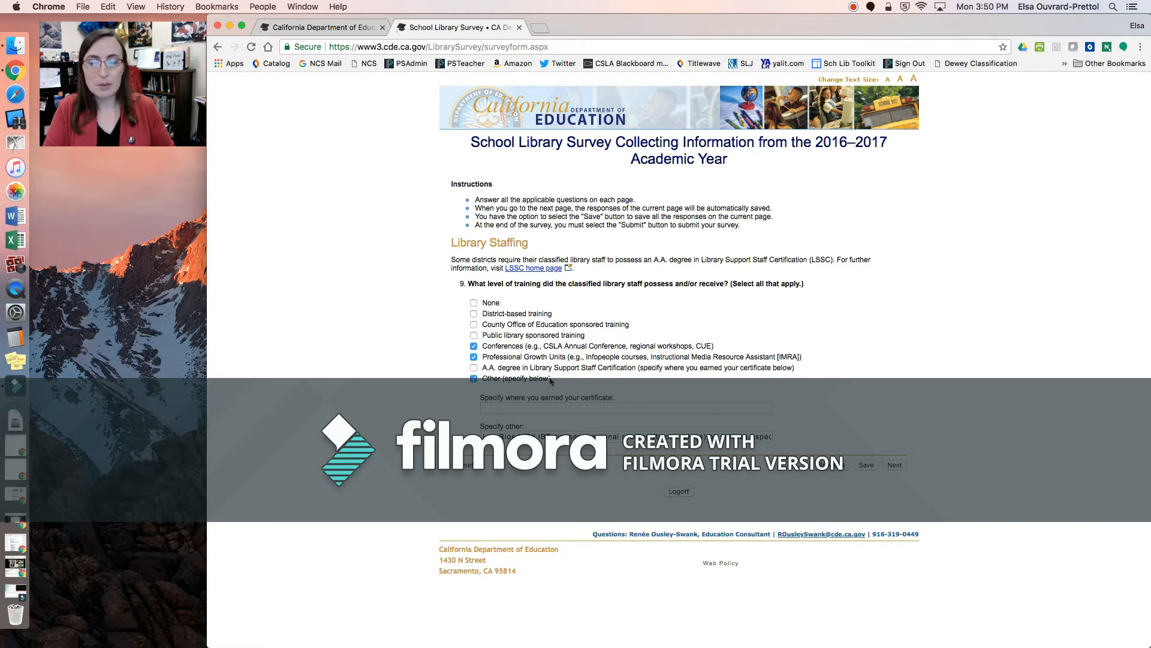
click(898, 465)
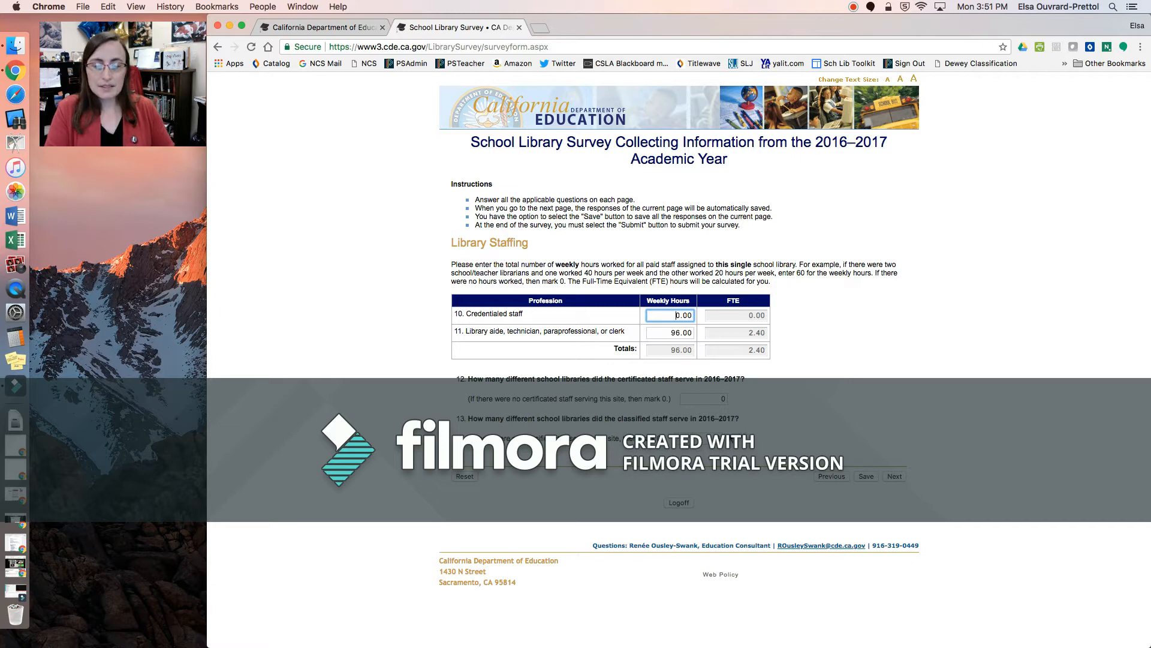
- Advance to the Library Access service hours page and highlight "staffed and open" in its instruction, then clear the selection
click(895, 477)
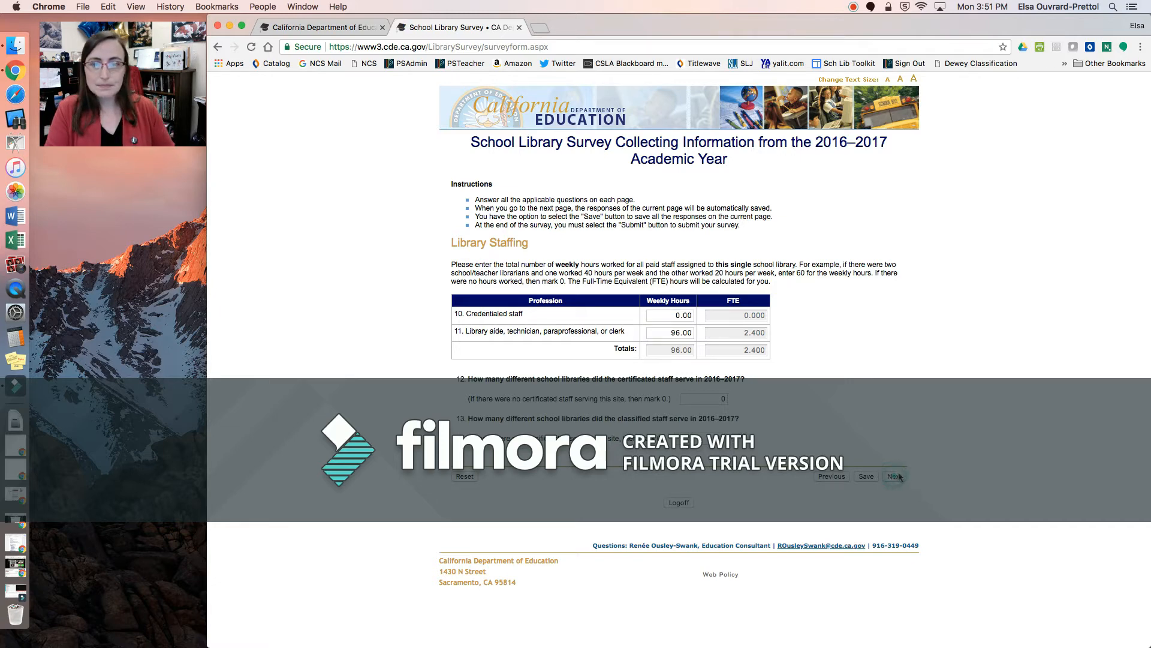
scroll(972, 322, down, 5)
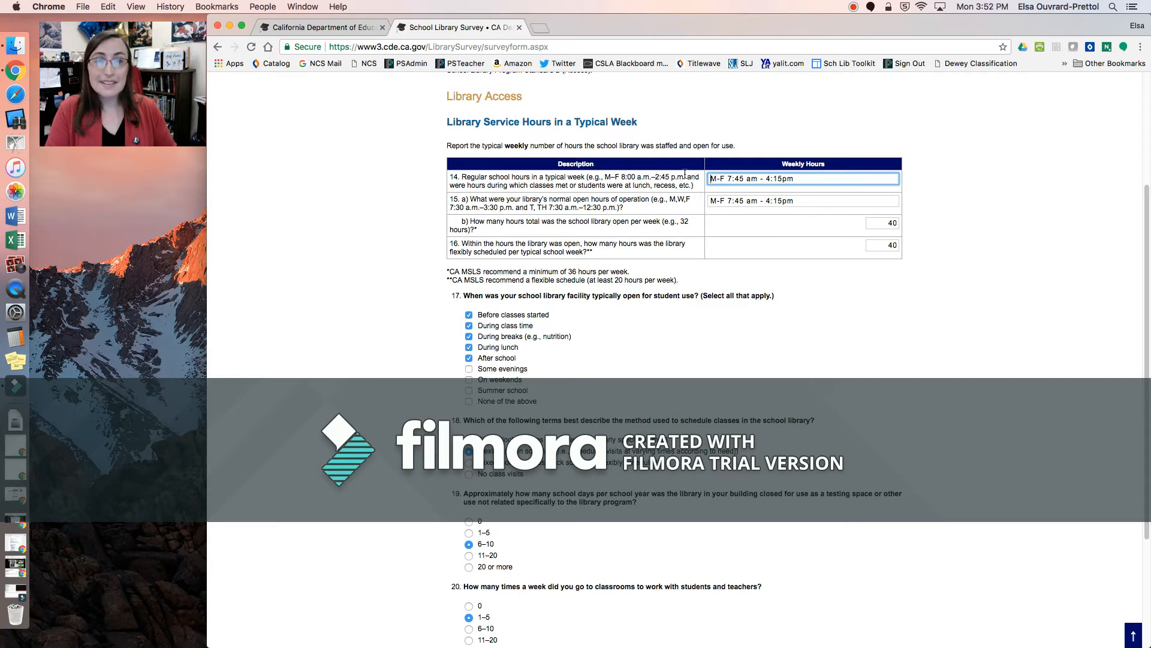
drag(650, 146, 709, 146)
click(737, 233)
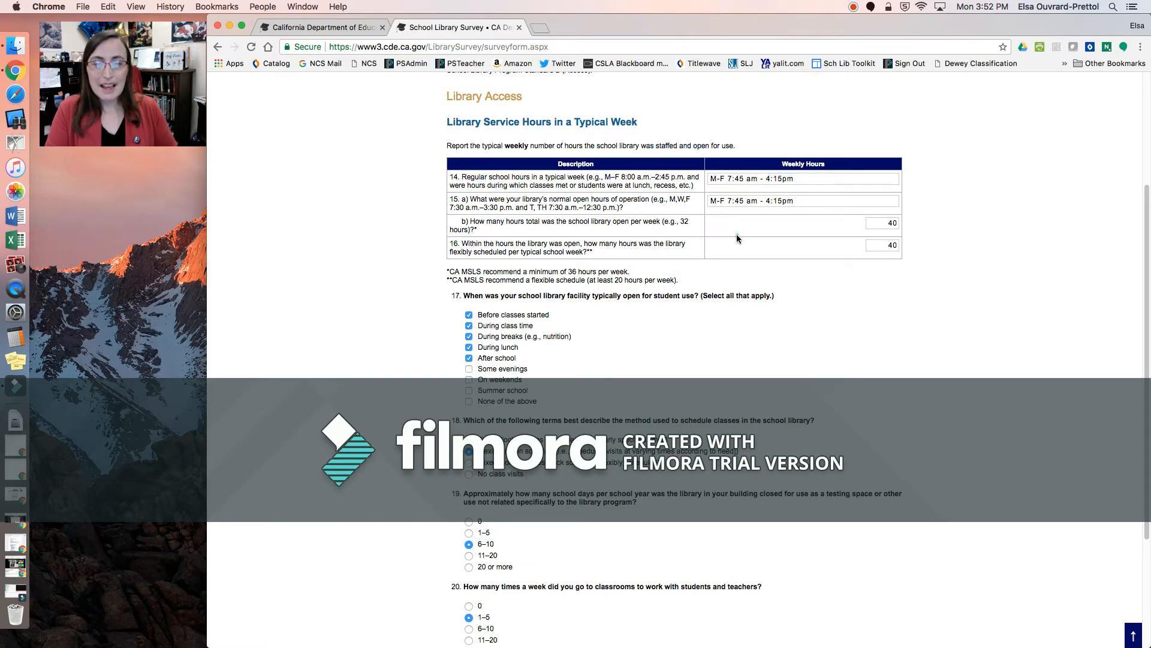
- Review questions 14 to 20 on library service hours and scheduling, then advance to the Library's Physical Space page
scroll(1148, 287, down, 2)
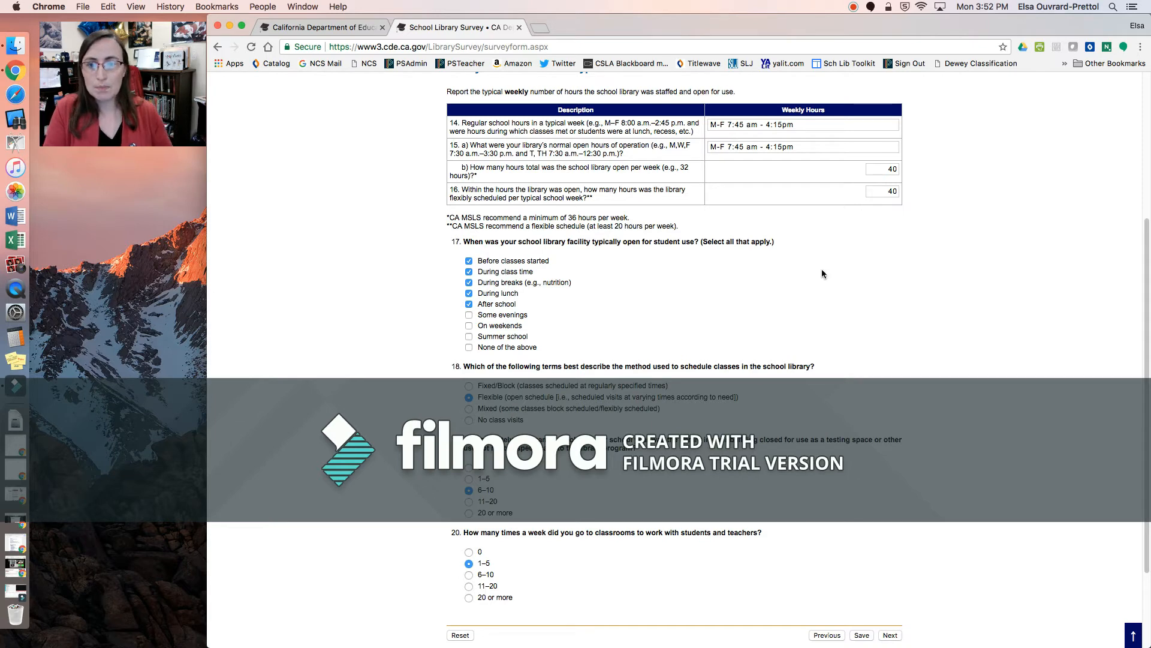
scroll(677, 301, down, 2)
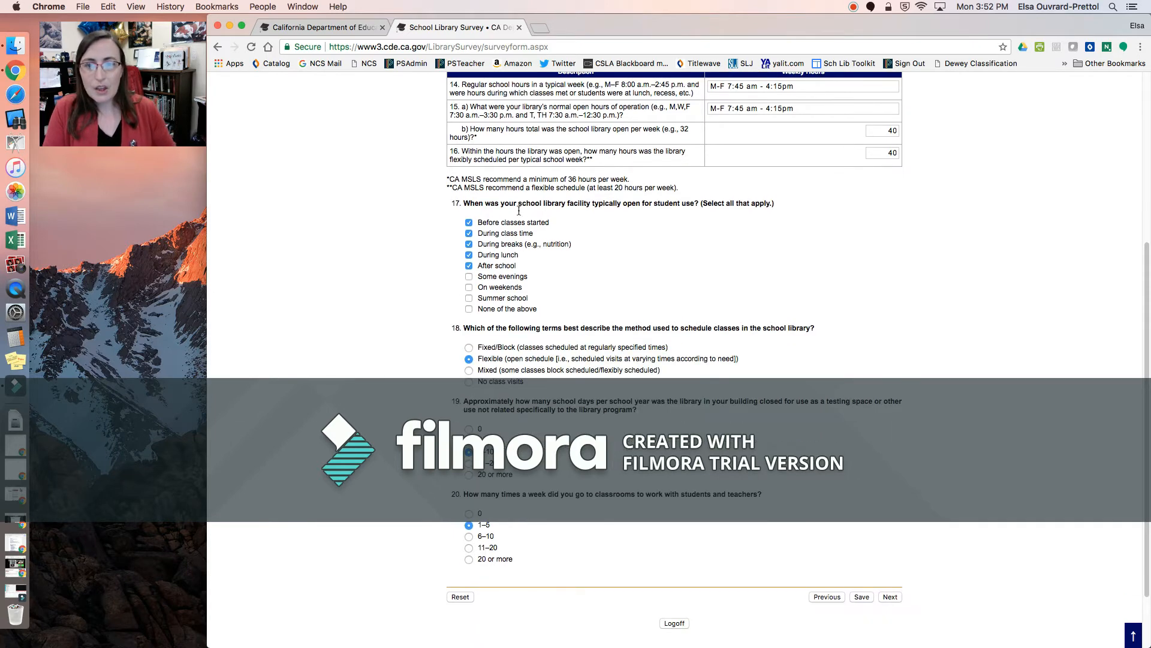
scroll(568, 229, down, 1)
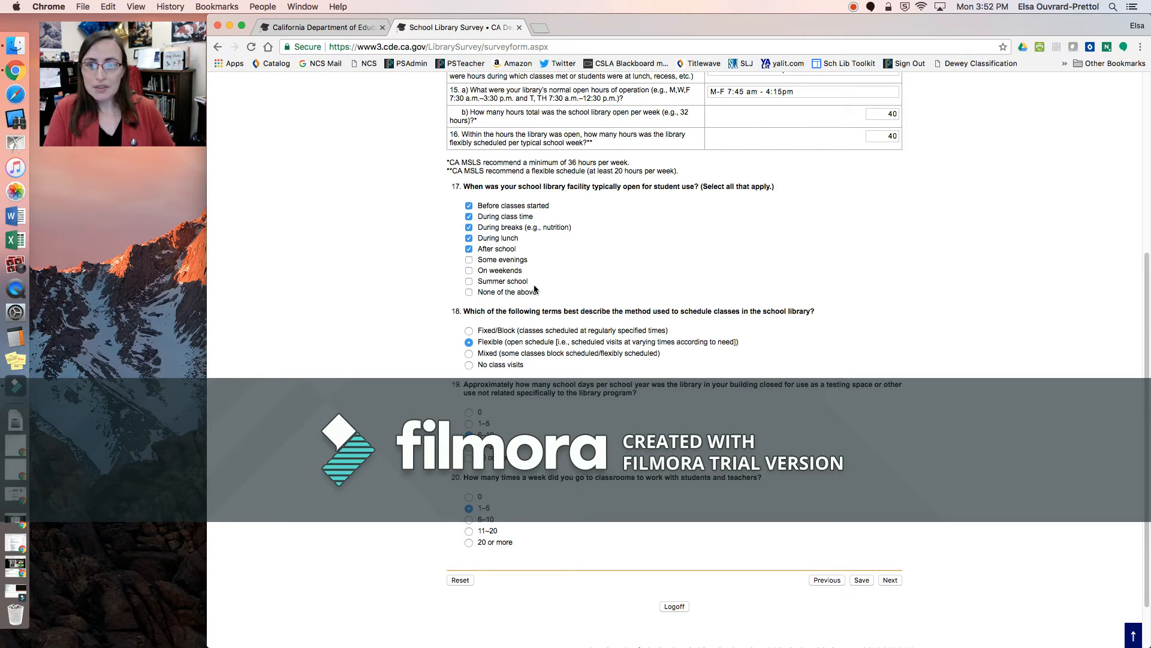
scroll(691, 276, down, 3)
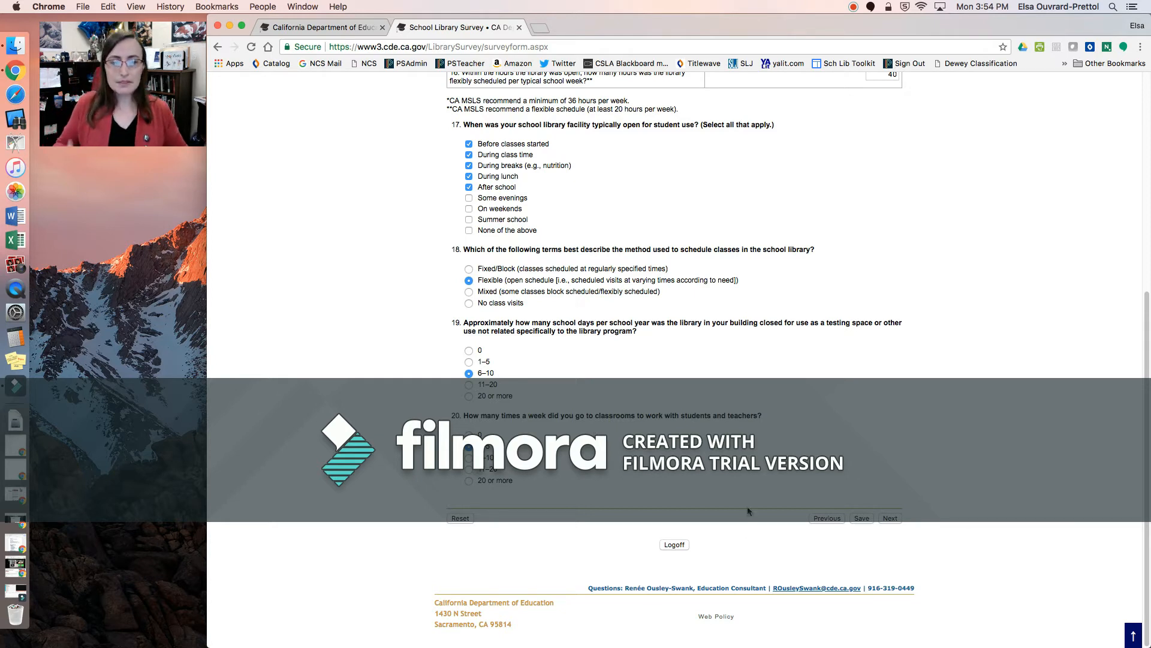
click(890, 519)
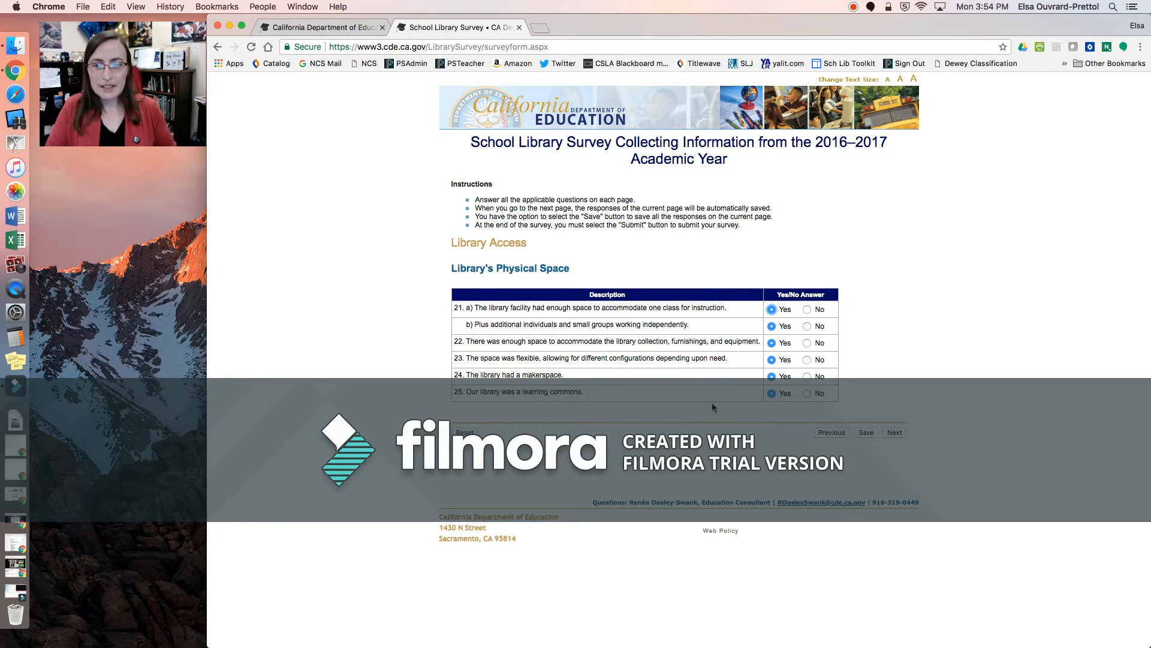
- Advance through the Library's Virtual Presence and Computers/Tablet Devices pages to the School Library Collection page
click(900, 432)
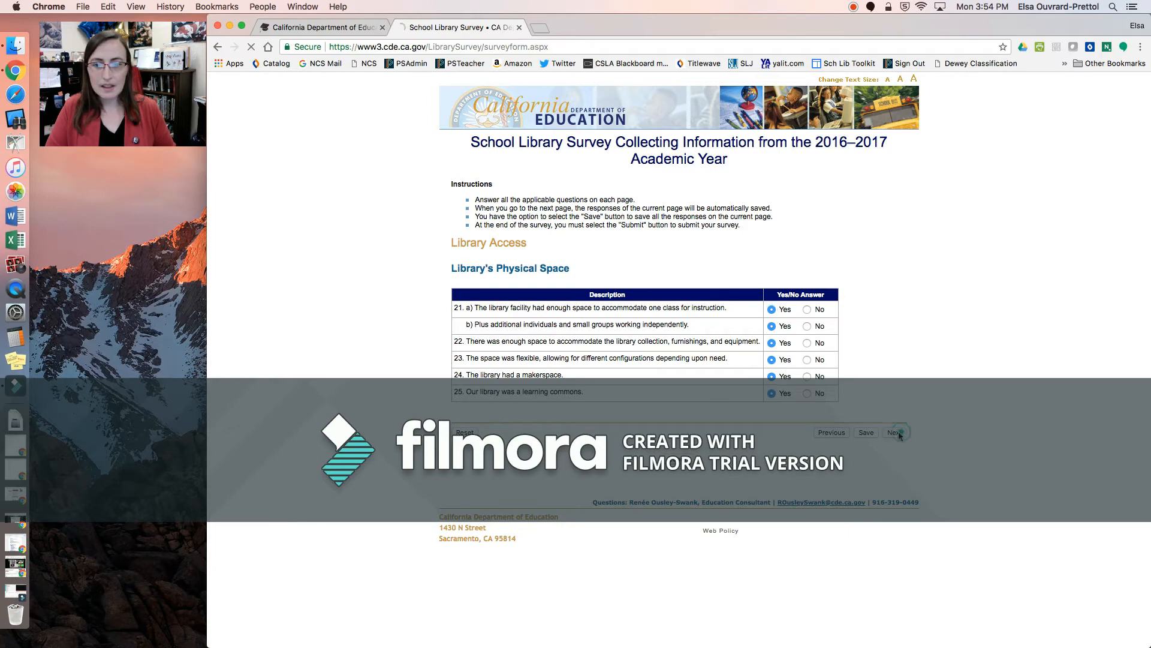
scroll(929, 382, down, 3)
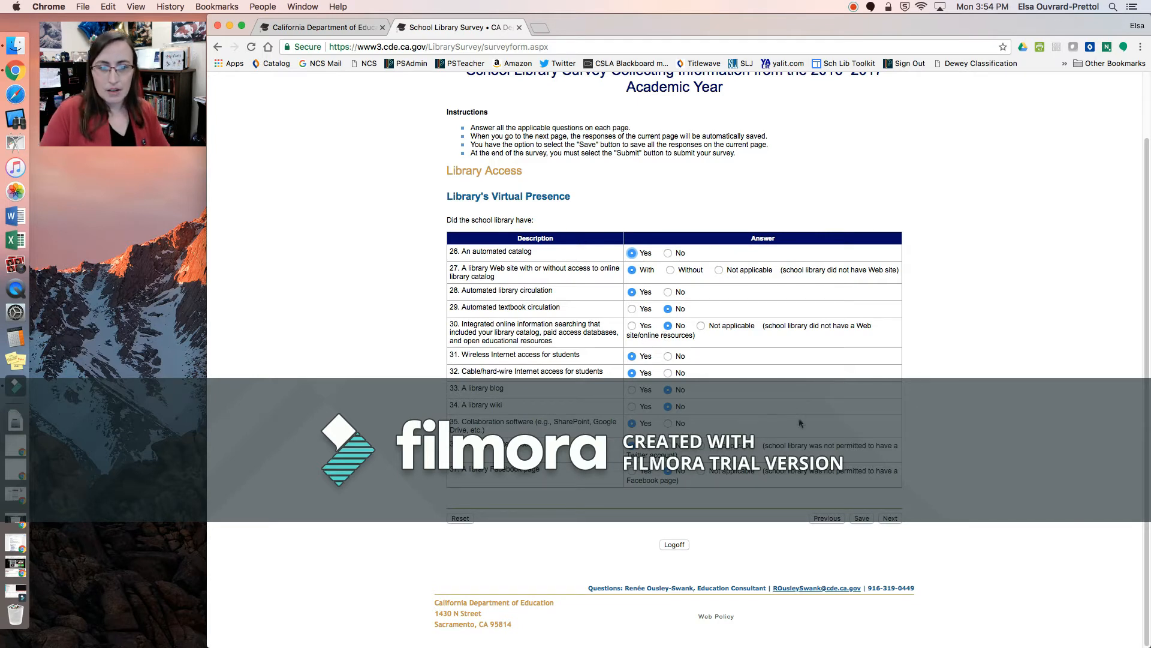
click(895, 522)
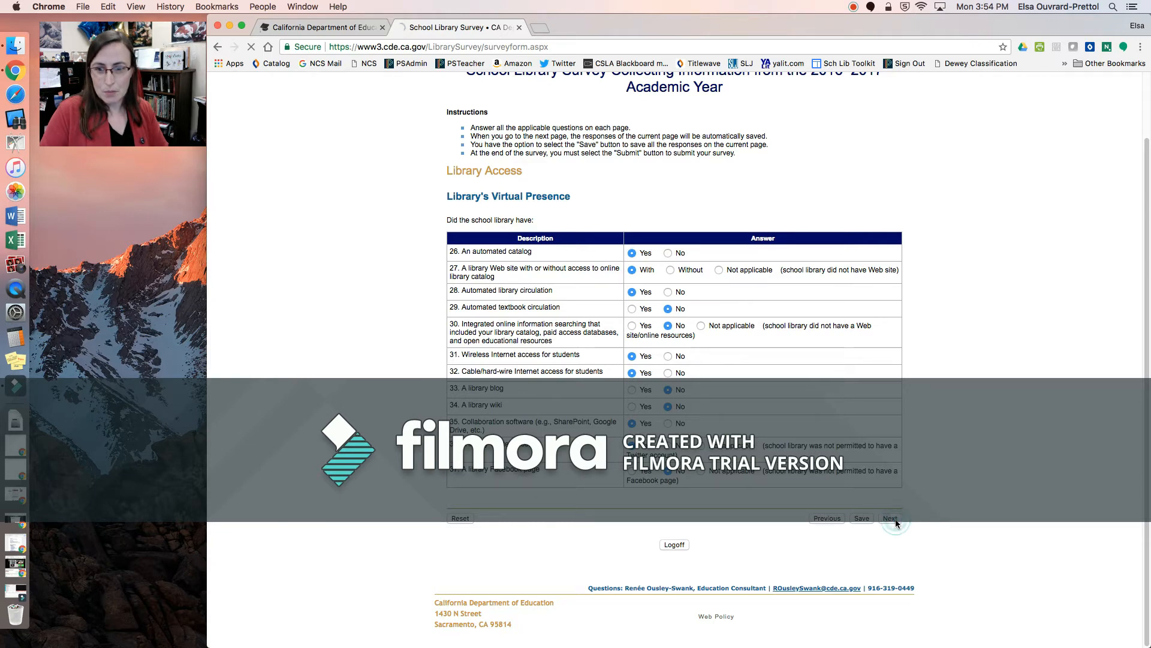
scroll(886, 352, down, 3)
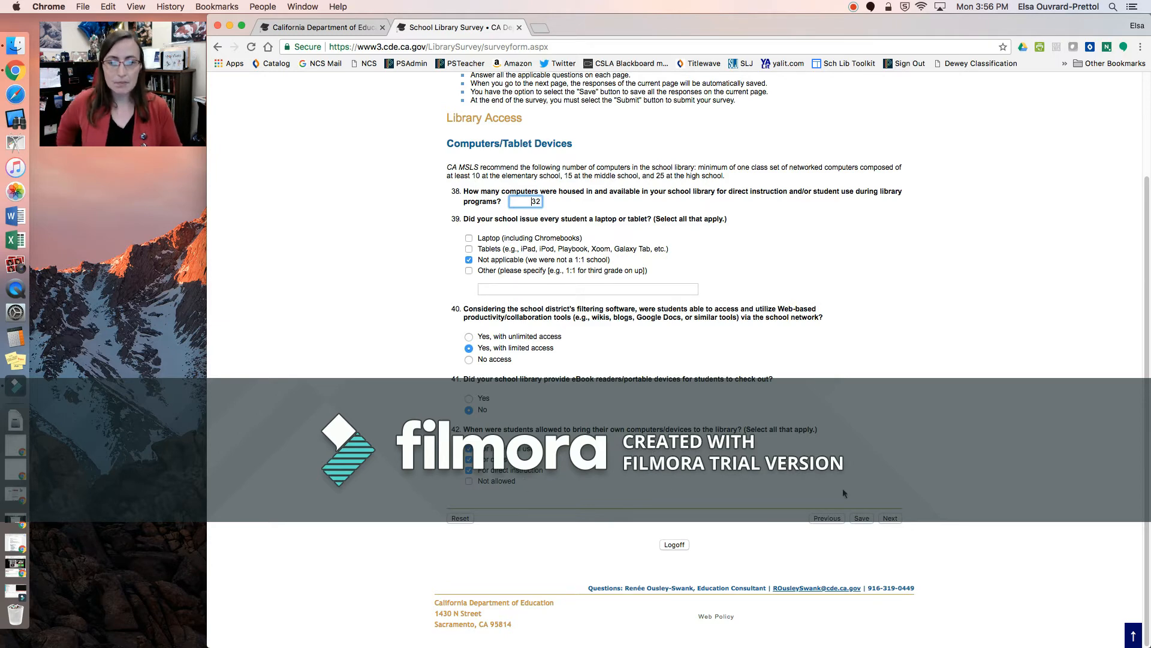
click(892, 520)
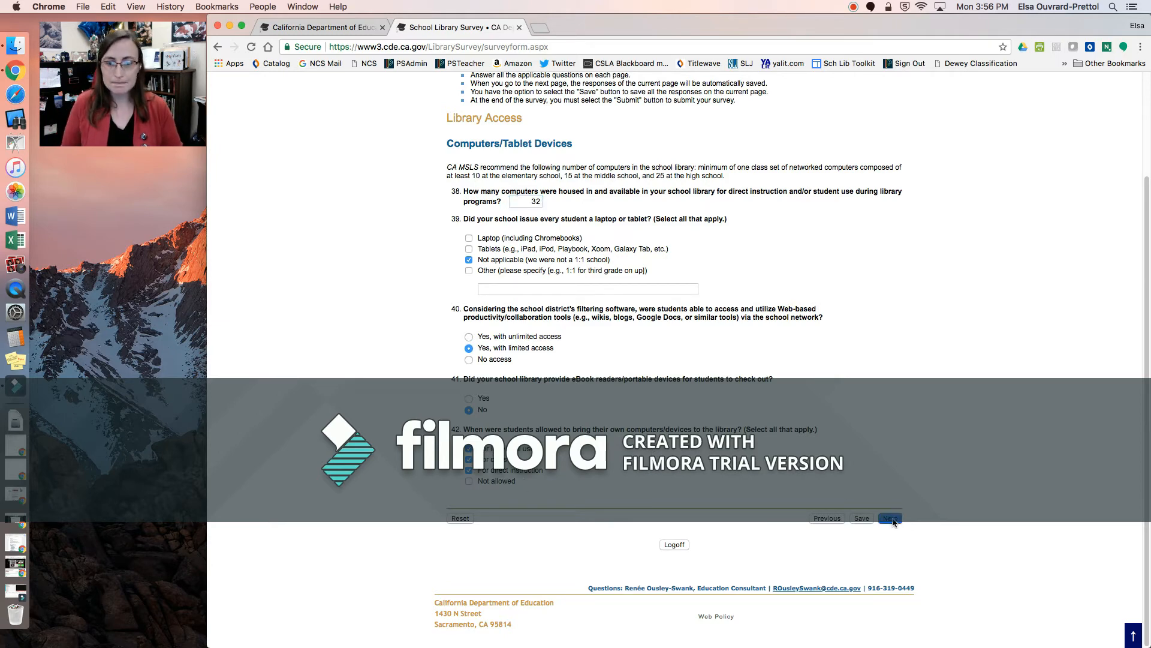
- Review the Overall Collection questions 43 to 47 and highlight the word "print" in question 45, then clear the selection
scroll(916, 376, down, 2)
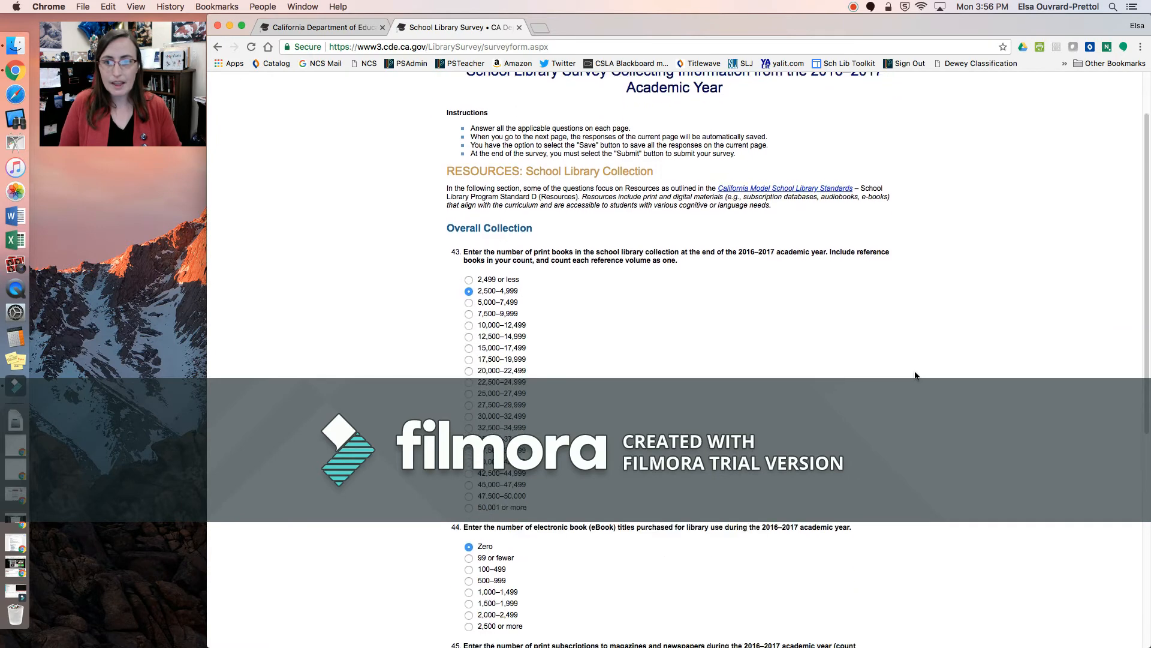
scroll(917, 376, down, 3)
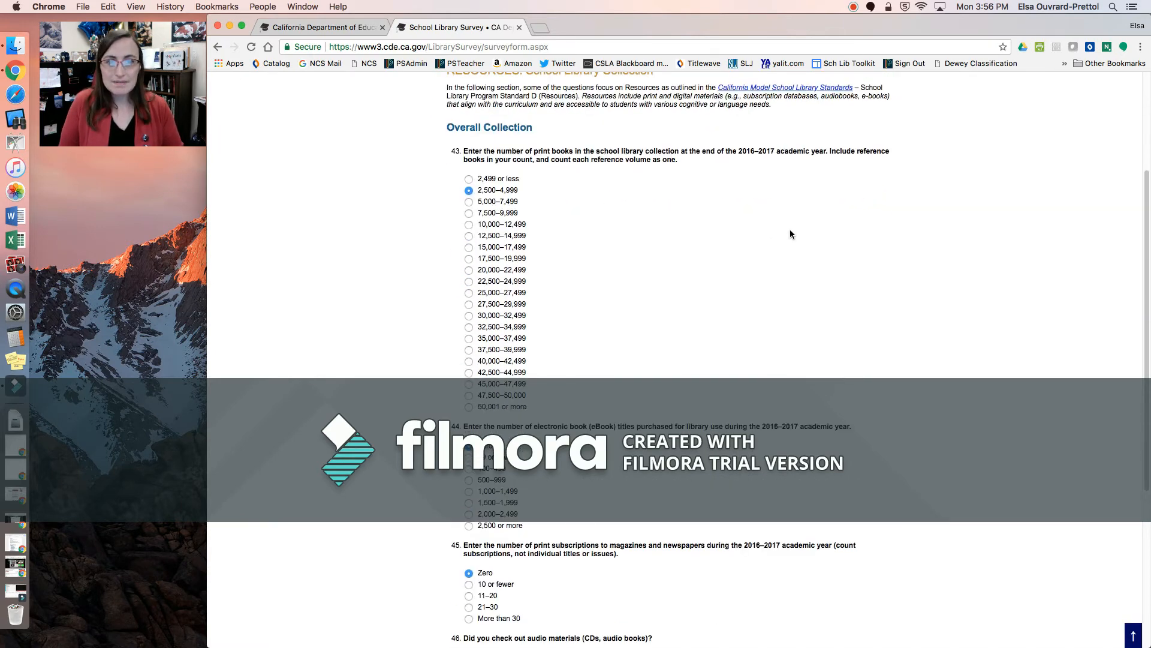
scroll(789, 229, down, 5)
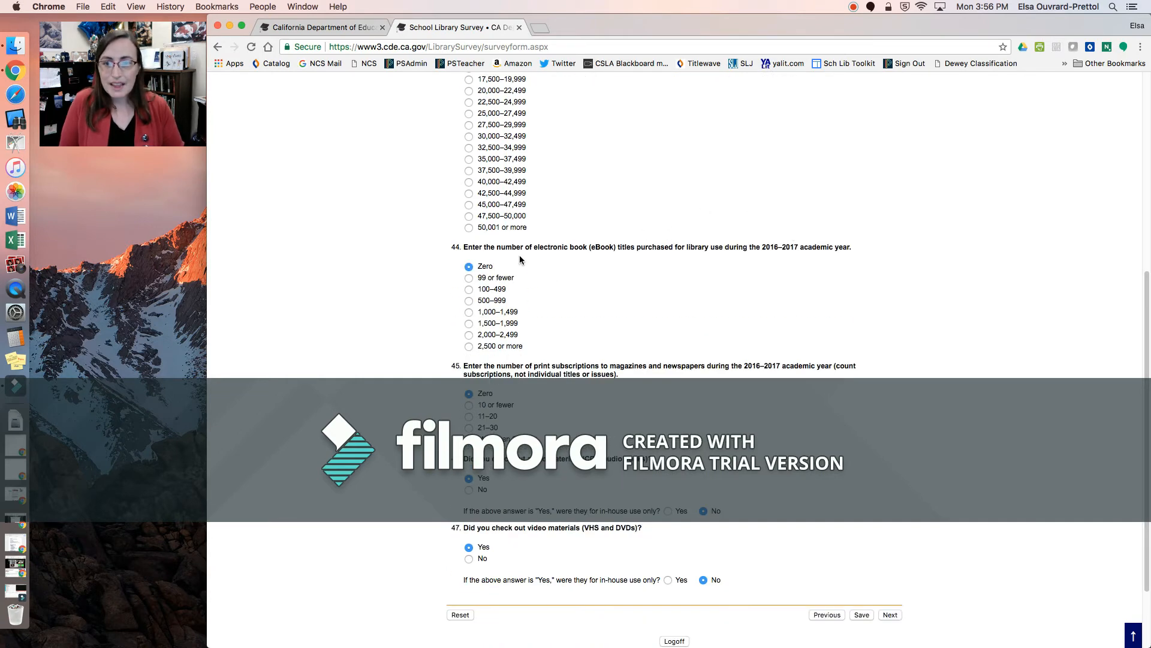
scroll(621, 272, down, 1)
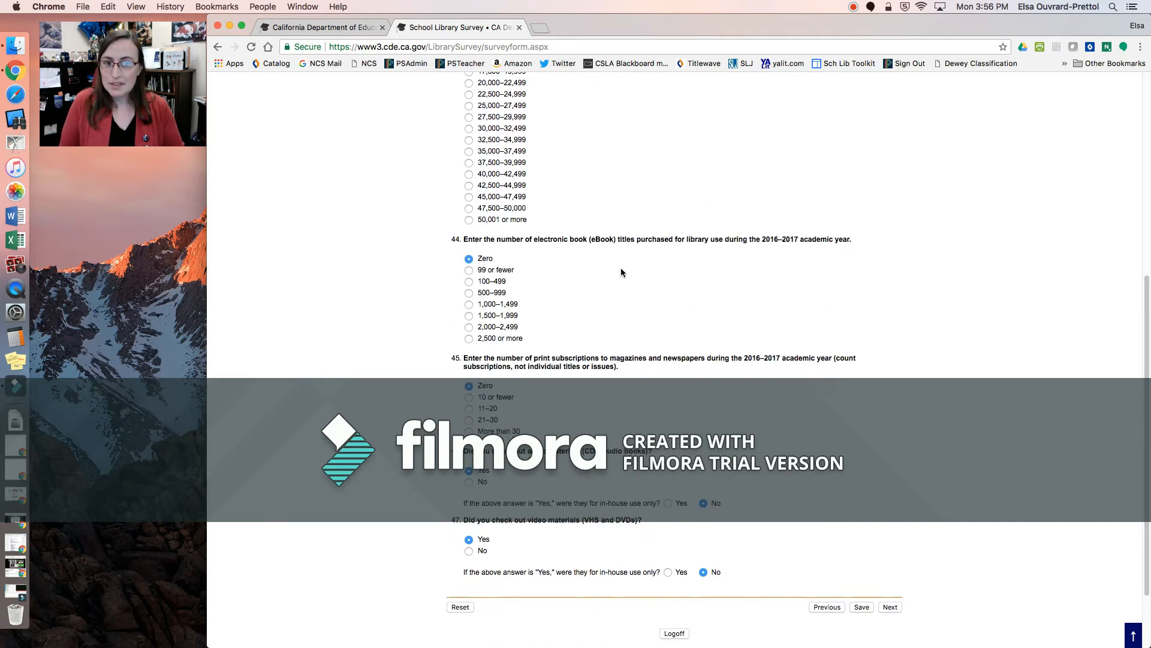
scroll(690, 271, down, 3)
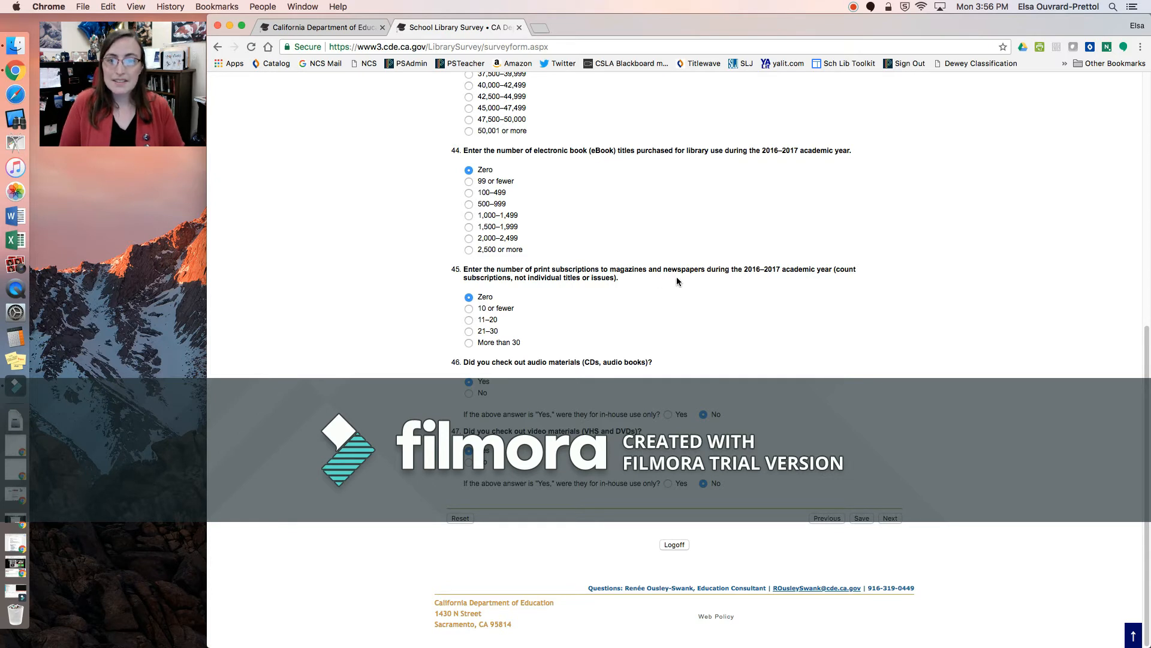
double_click(541, 270)
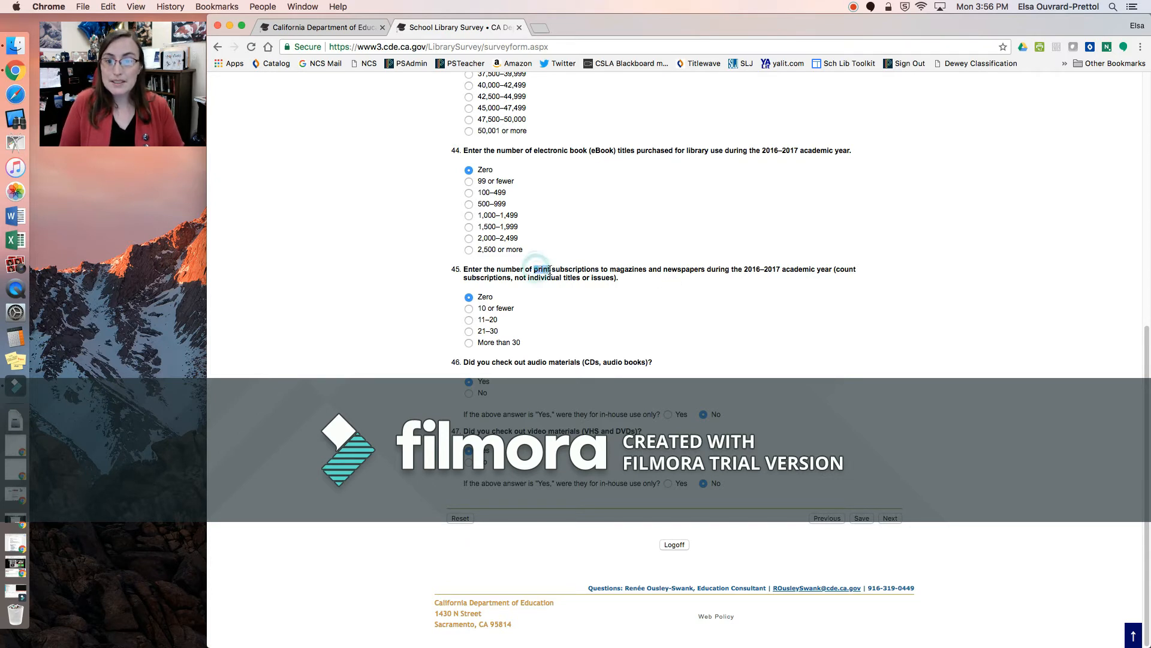
click(610, 291)
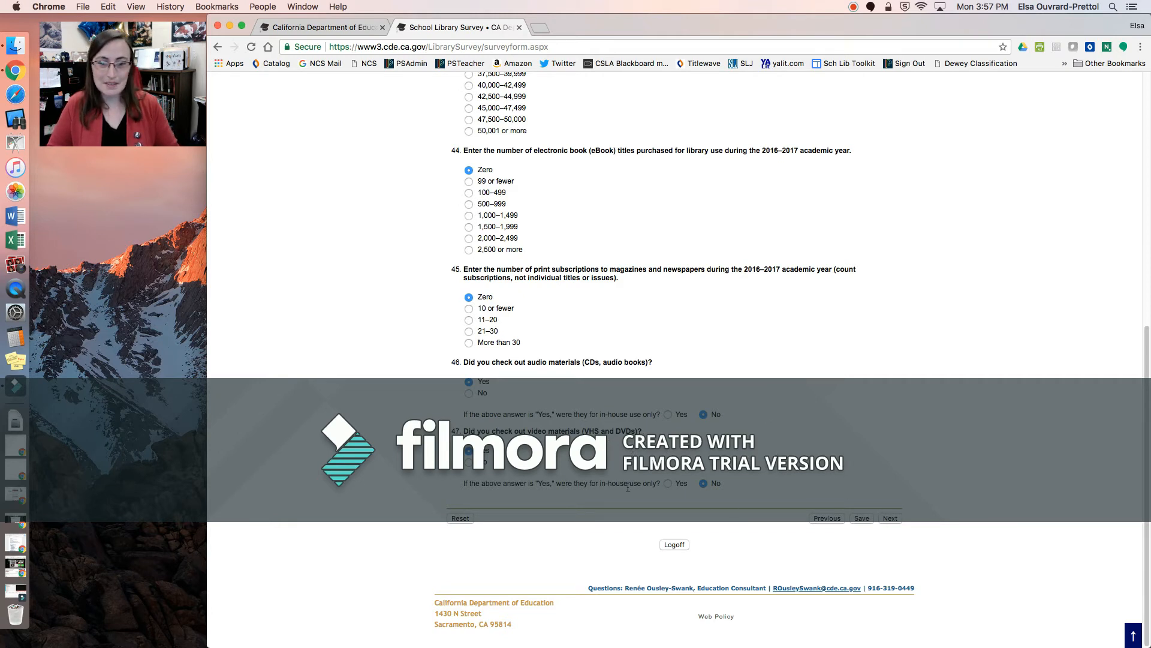
- Advance to the Age of Collection page and highlight "who had a whole book" in question 49, then the public library wording under Licensed Databases
click(891, 518)
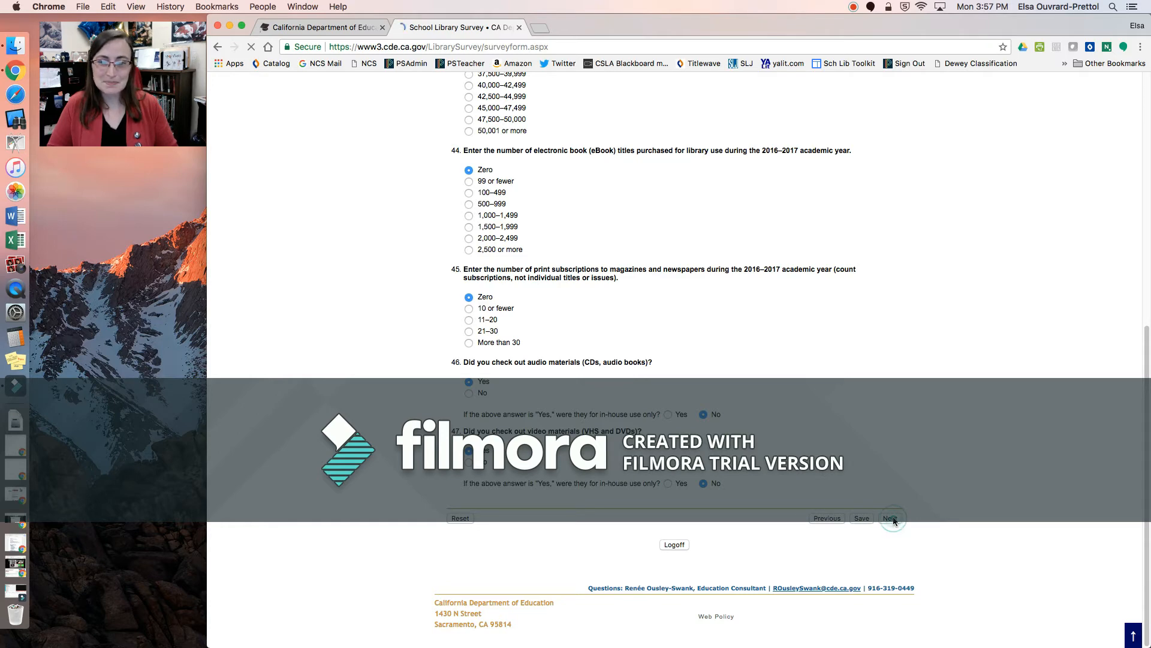
scroll(923, 353, down, 1)
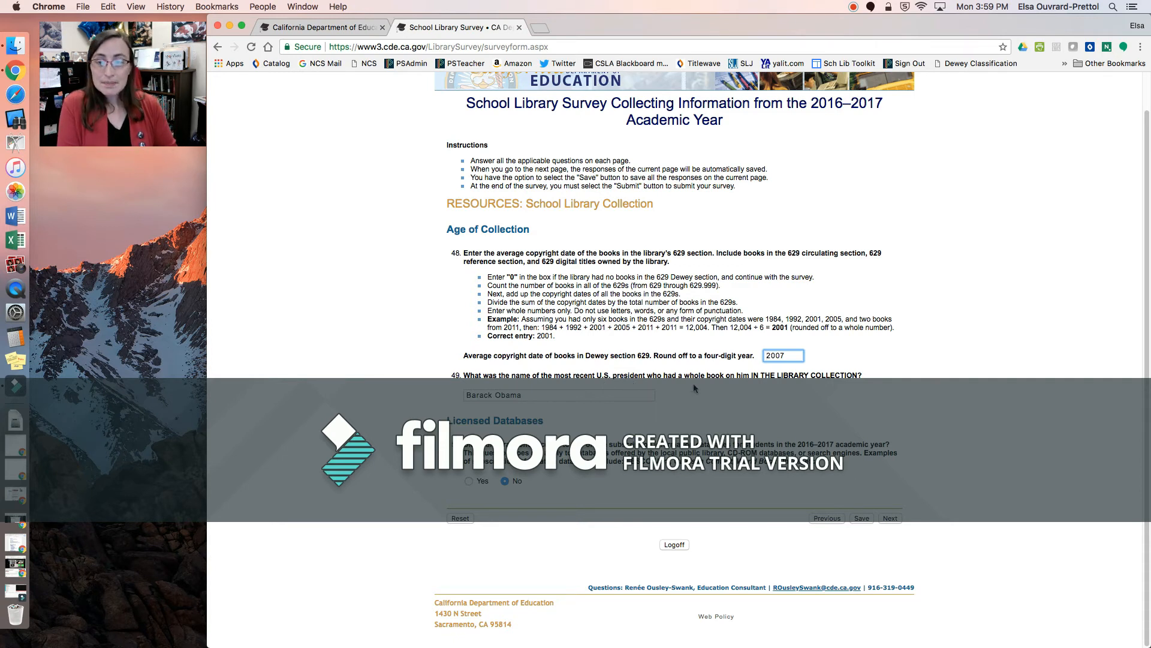
drag(652, 376, 726, 376)
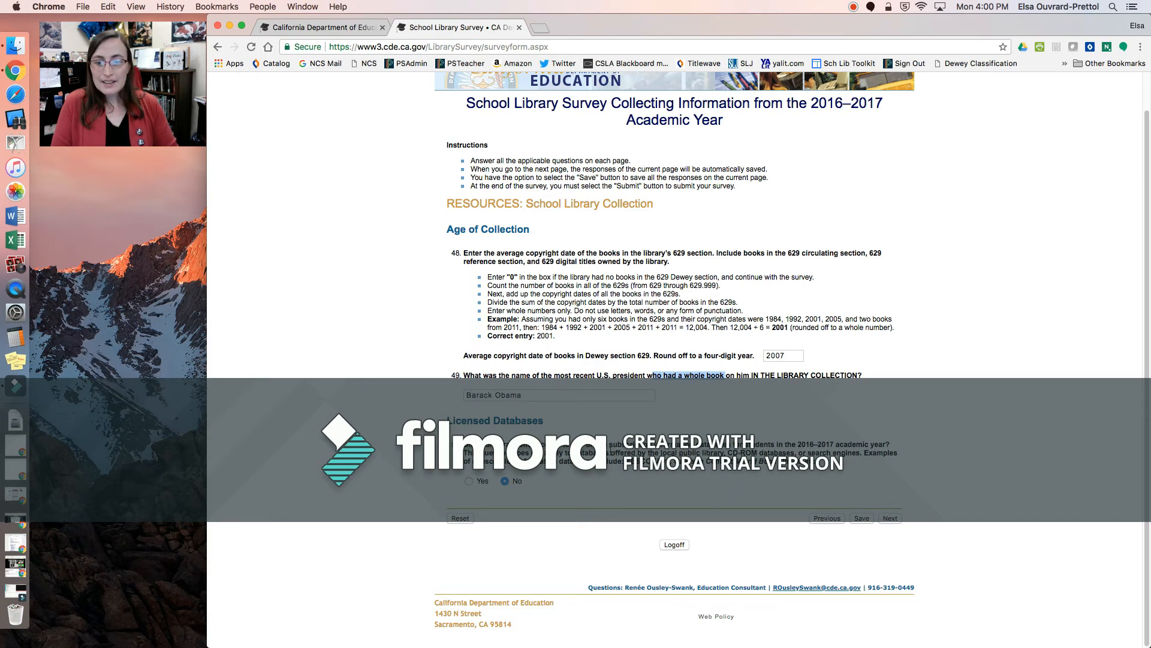
drag(611, 453, 723, 453)
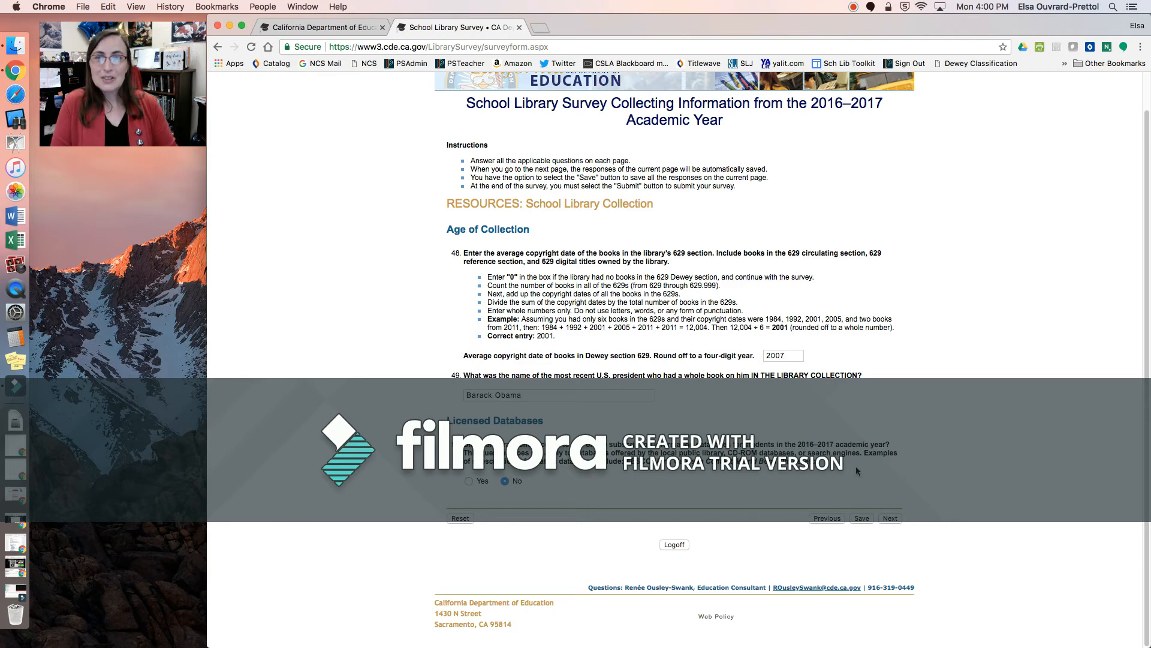
- Advance from the Age of Collection page through budget question 51 to budget question 53
click(891, 519)
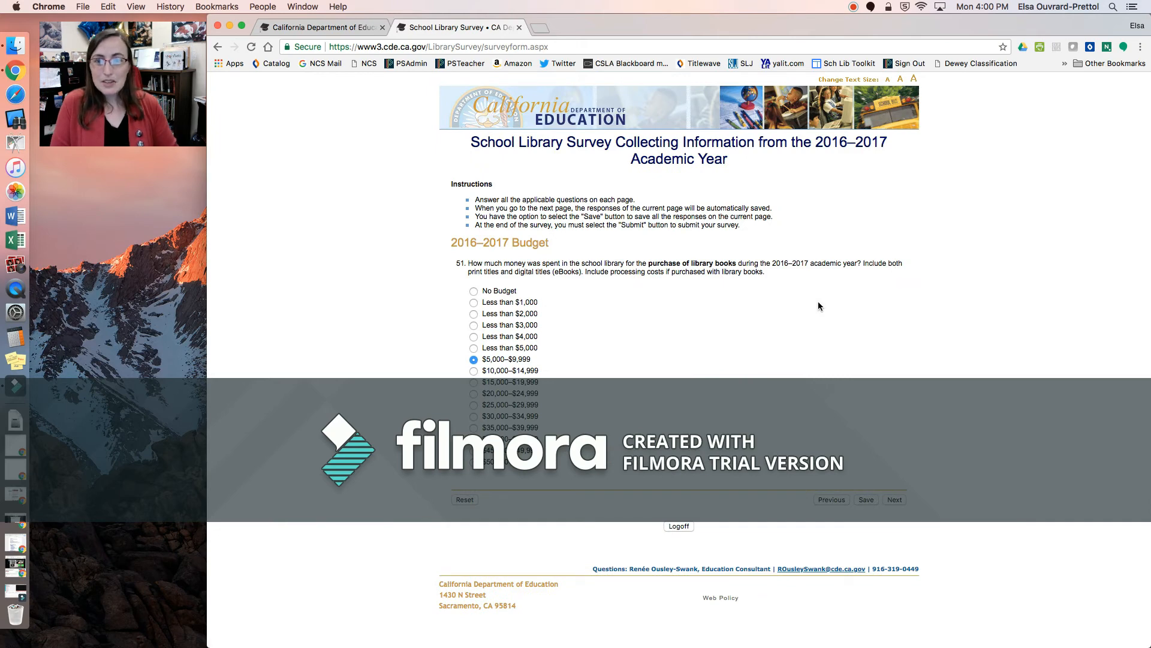
click(895, 500)
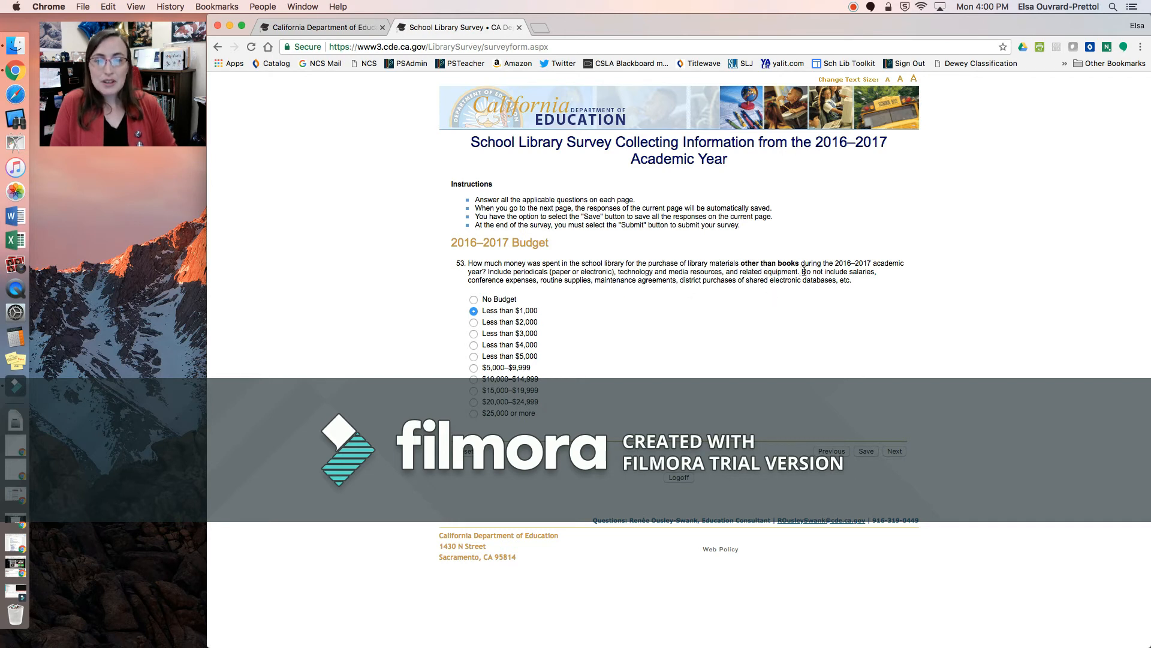
- Highlight the "Do not include salaries" exclusions in question 53, clear the selection, and advance to budget questions 55 and 56
drag(804, 271, 848, 284)
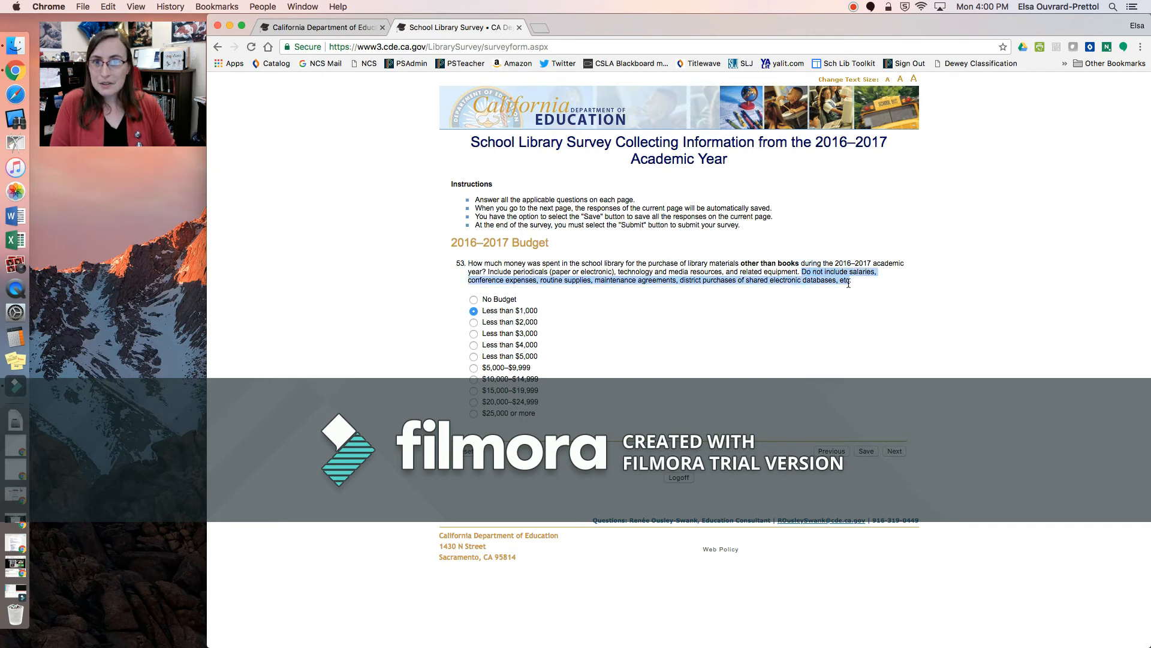
click(837, 294)
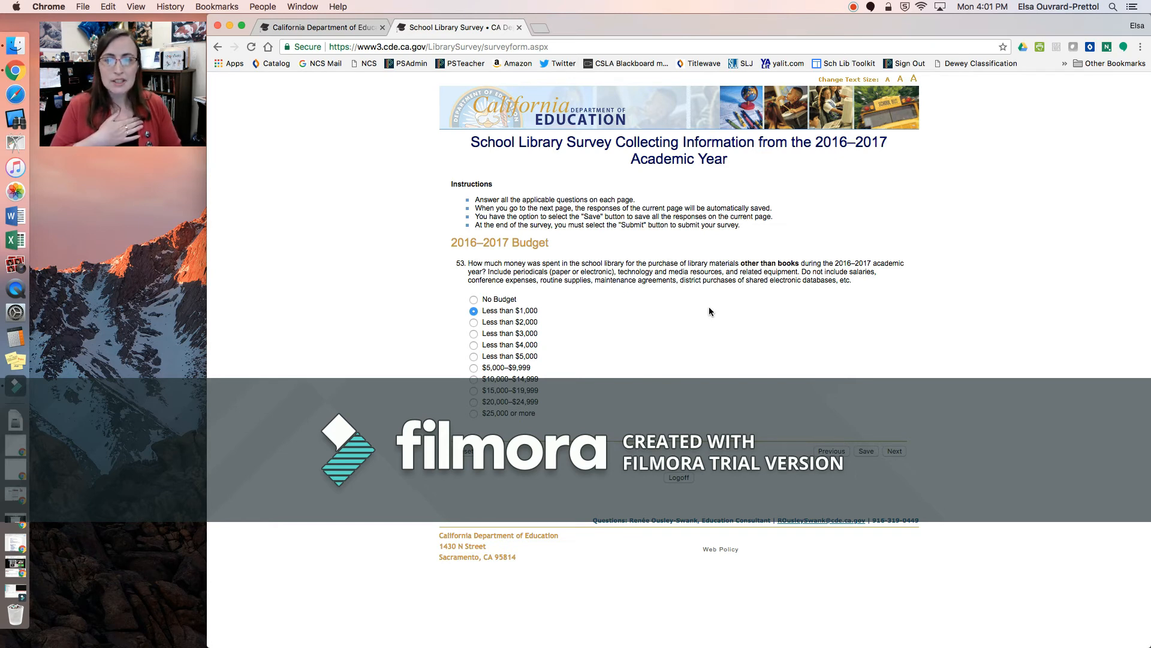
click(894, 452)
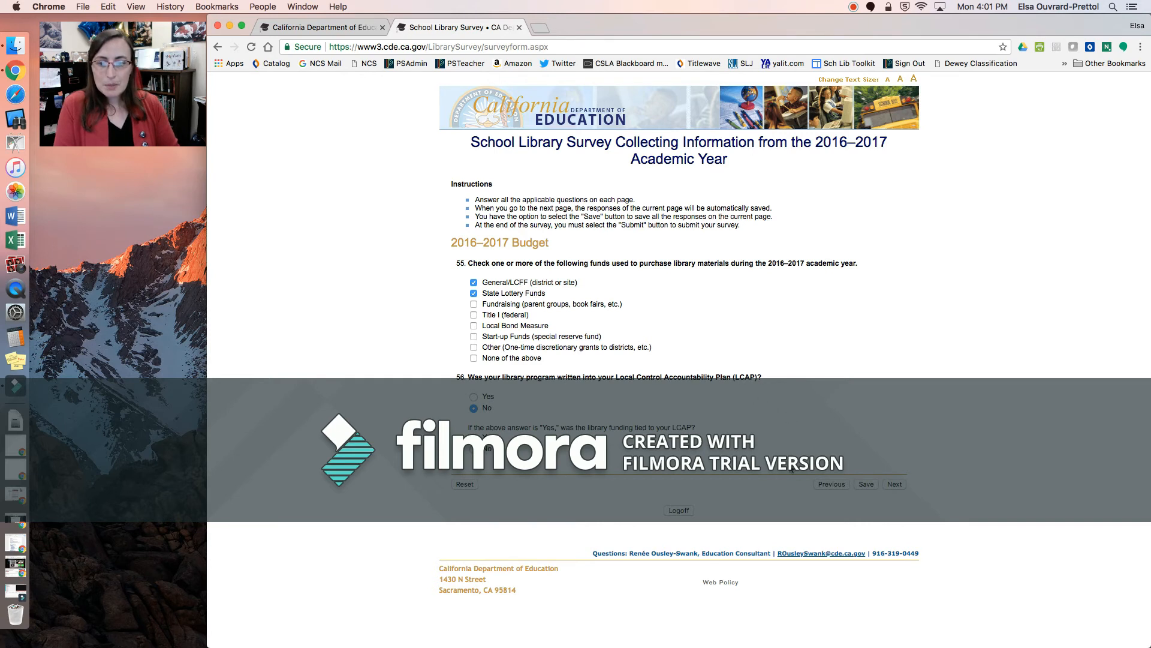
- Advance from the budget page through library advisory committee question 57 to General Programming questions 58 to 61
click(895, 485)
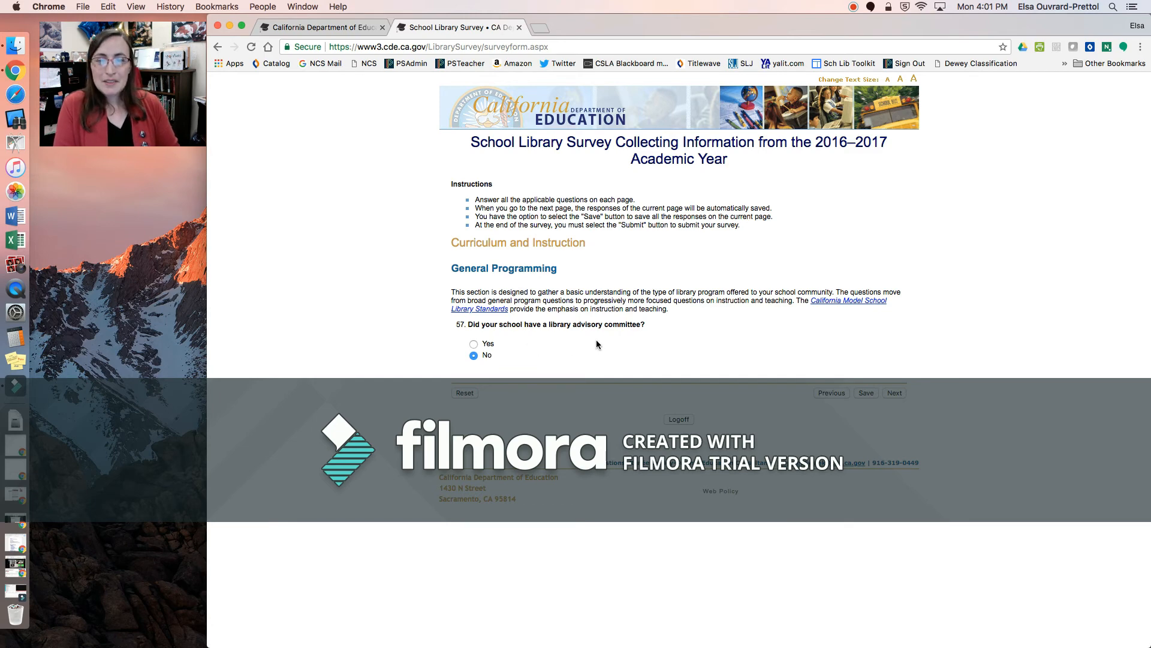
click(895, 393)
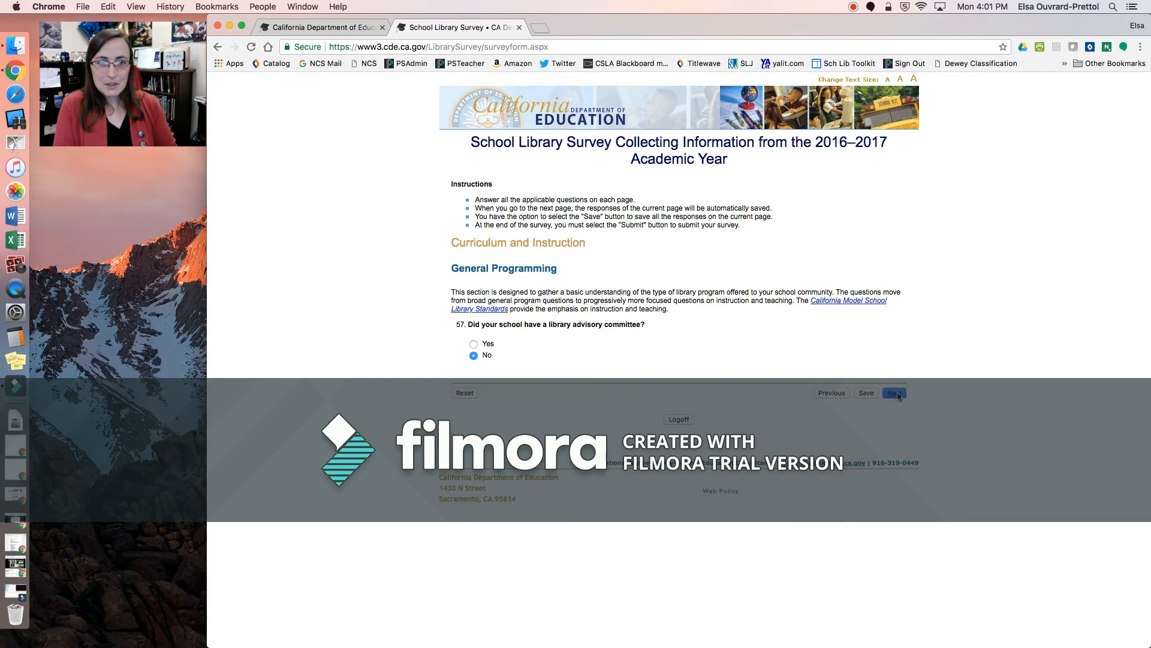
scroll(855, 389, down, 4)
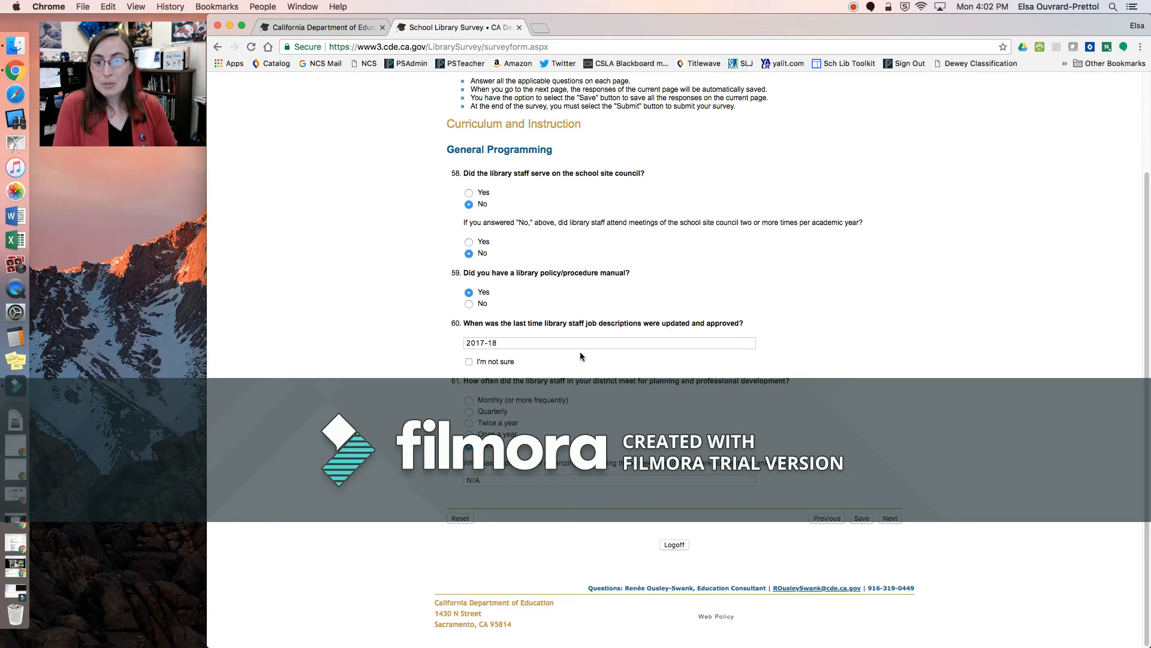
- Point out the answer to question 60 and highlight "2016–2017" in the survey title, then clear the selection
click(516, 343)
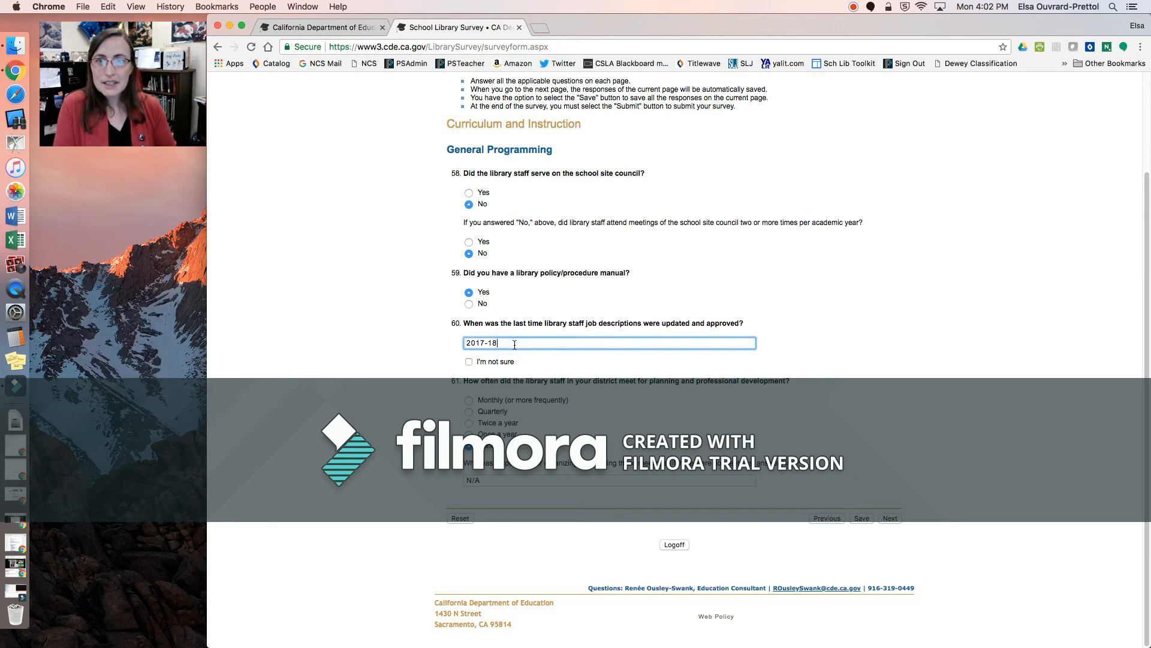
scroll(879, 258, up, 3)
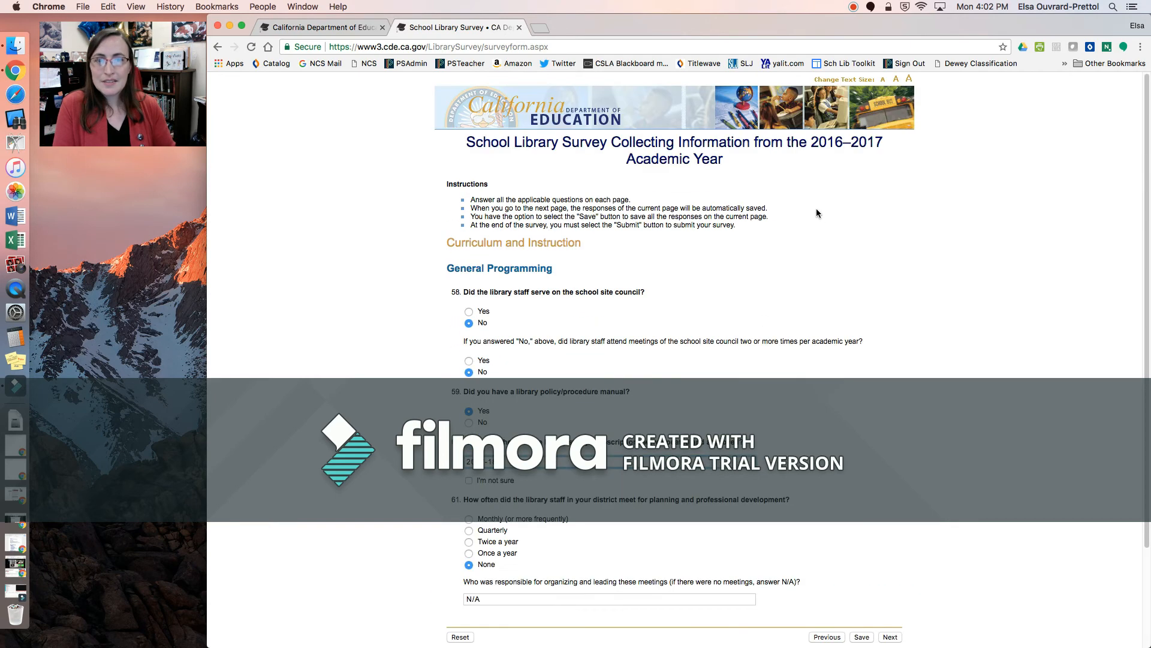
drag(814, 141, 879, 142)
click(867, 257)
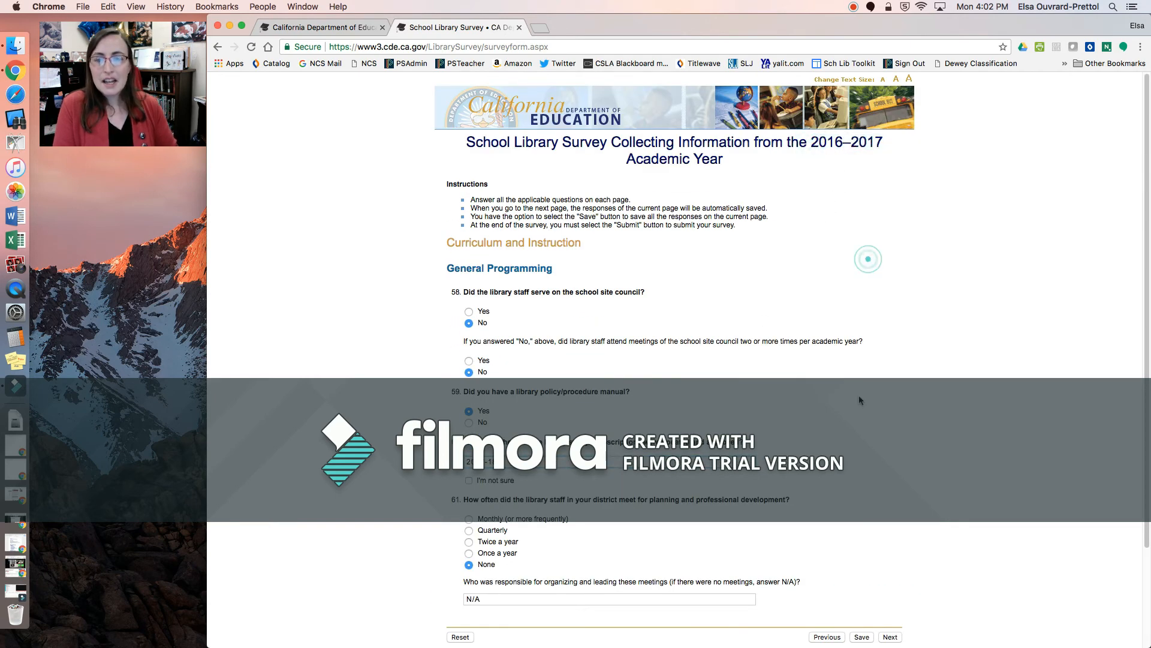
scroll(859, 394, down, 2)
click(647, 344)
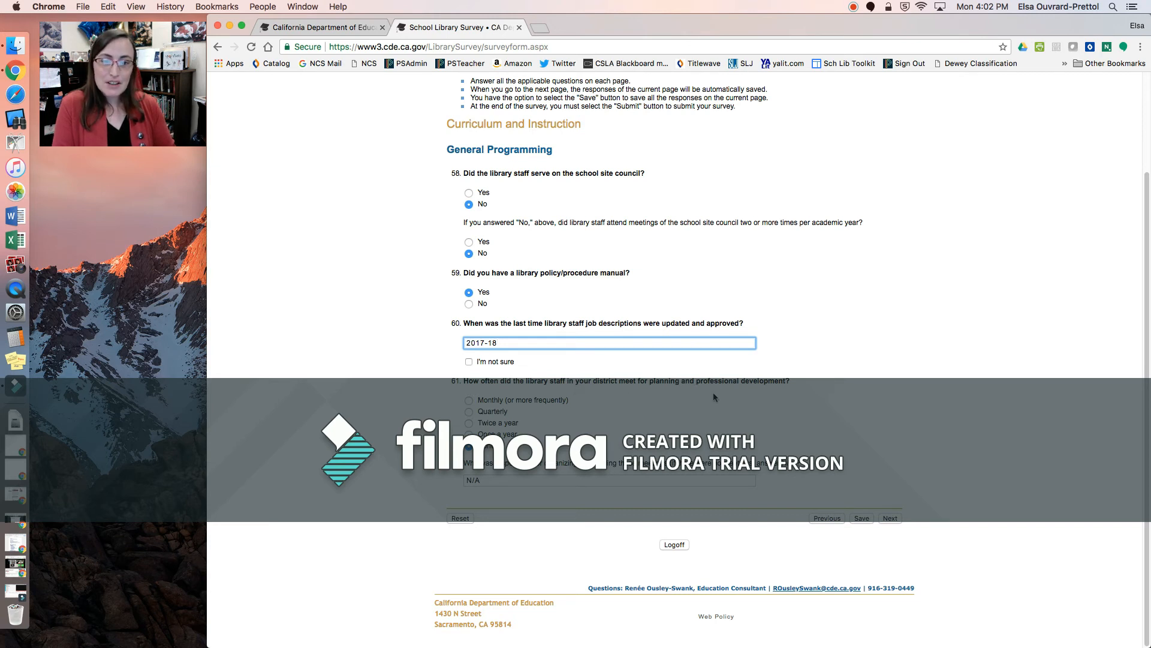
- Advance to the Basic Services page and show the frequency choices for question 62 without changing the answer
click(894, 520)
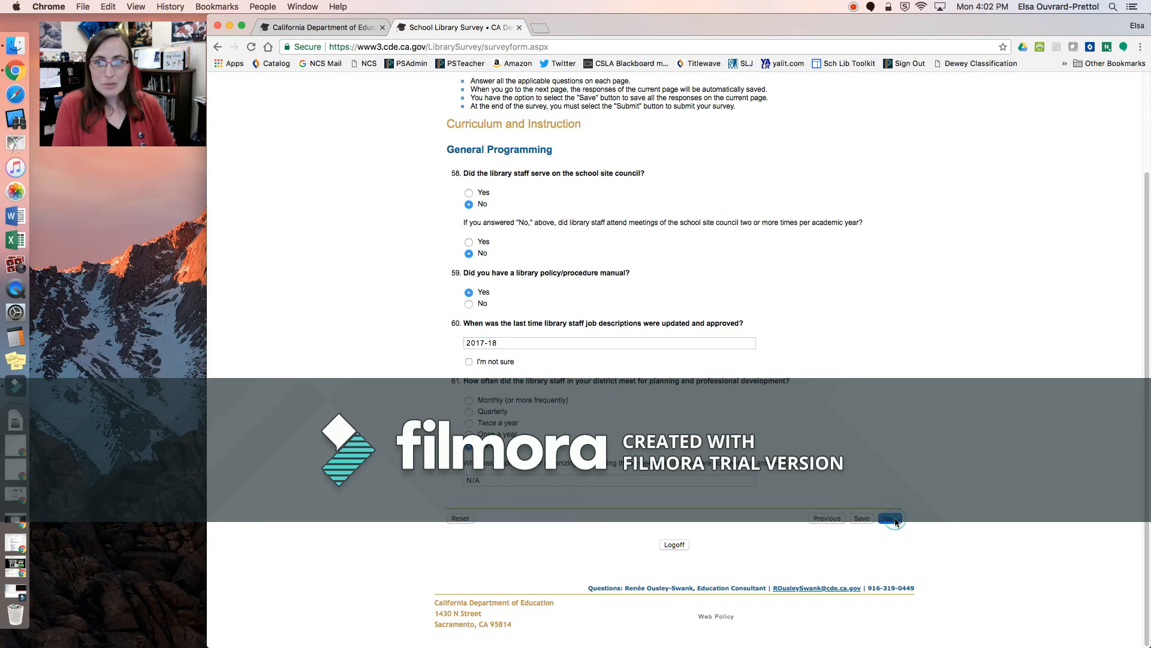
scroll(990, 366, down, 5)
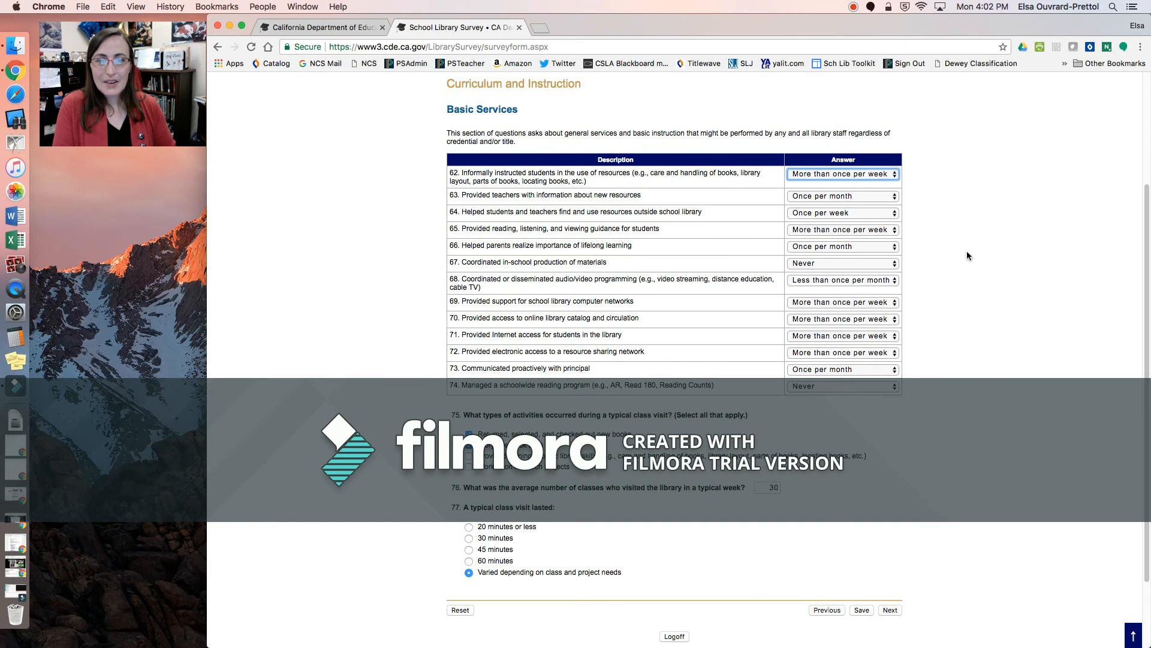
click(876, 175)
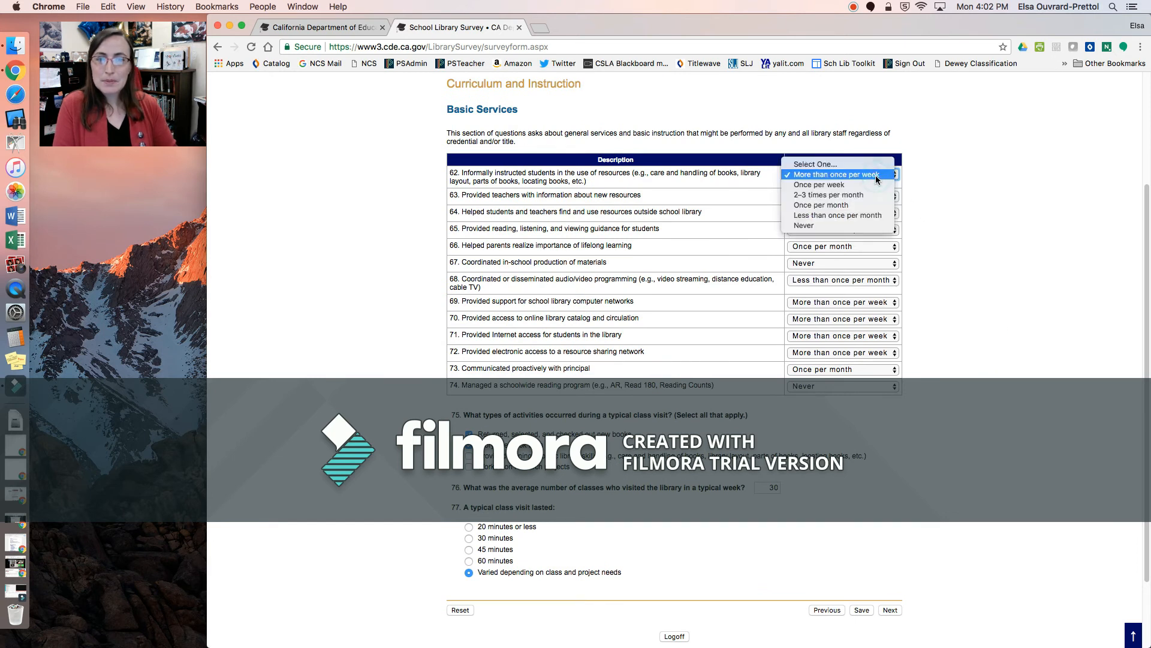
click(974, 193)
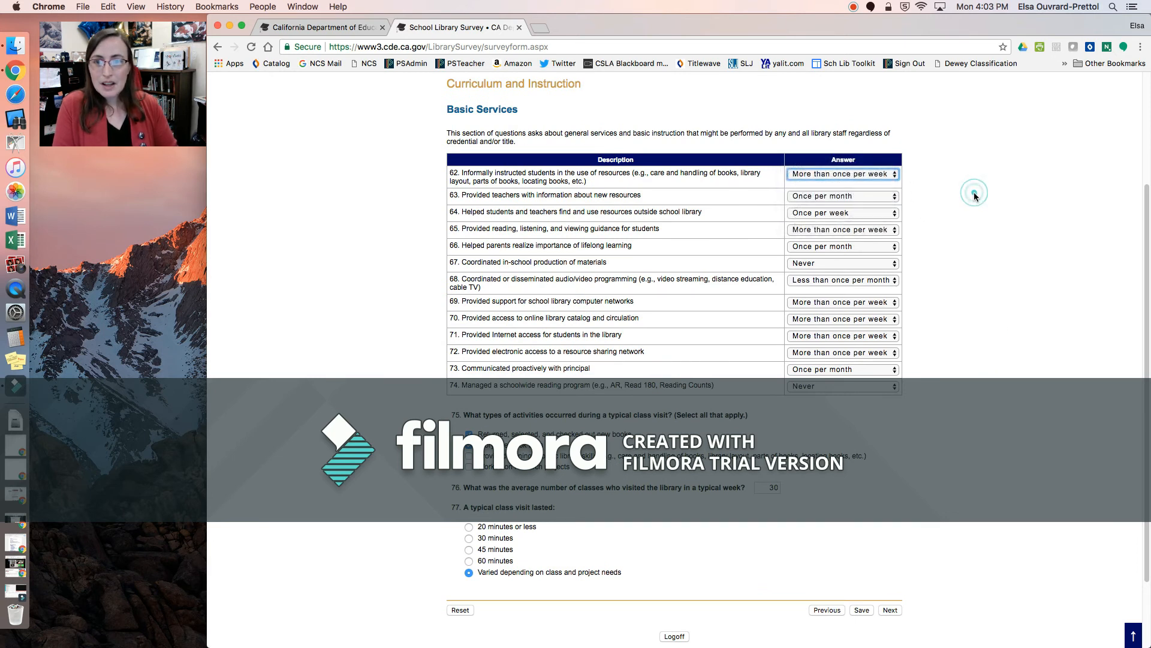
click(738, 152)
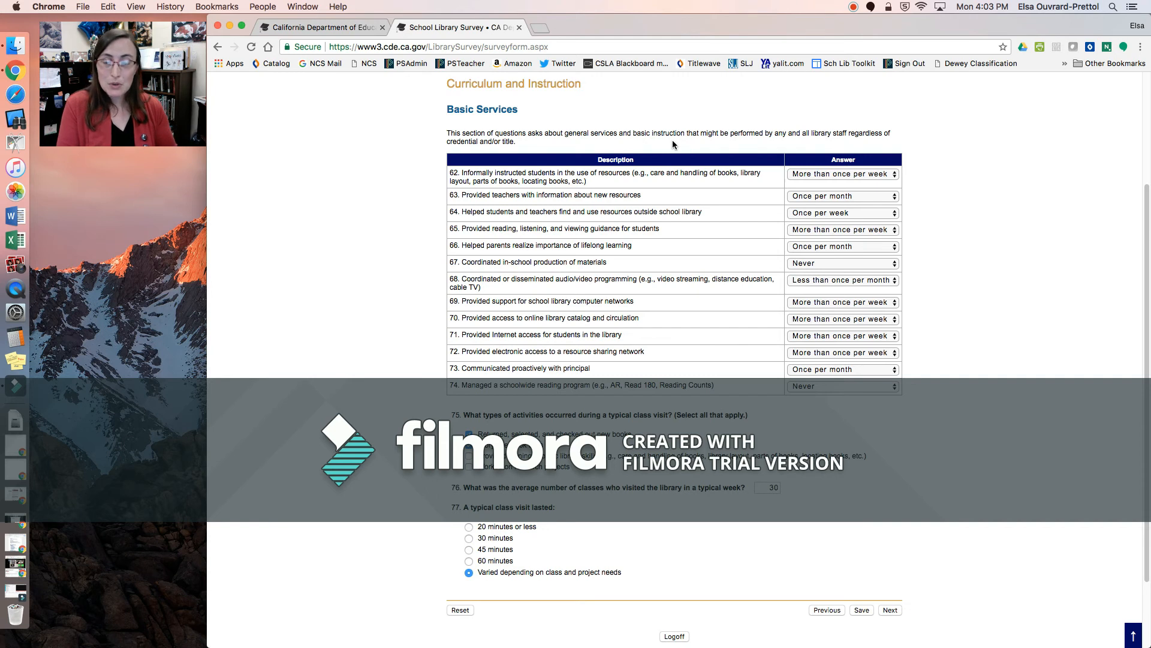
click(826, 174)
click(945, 211)
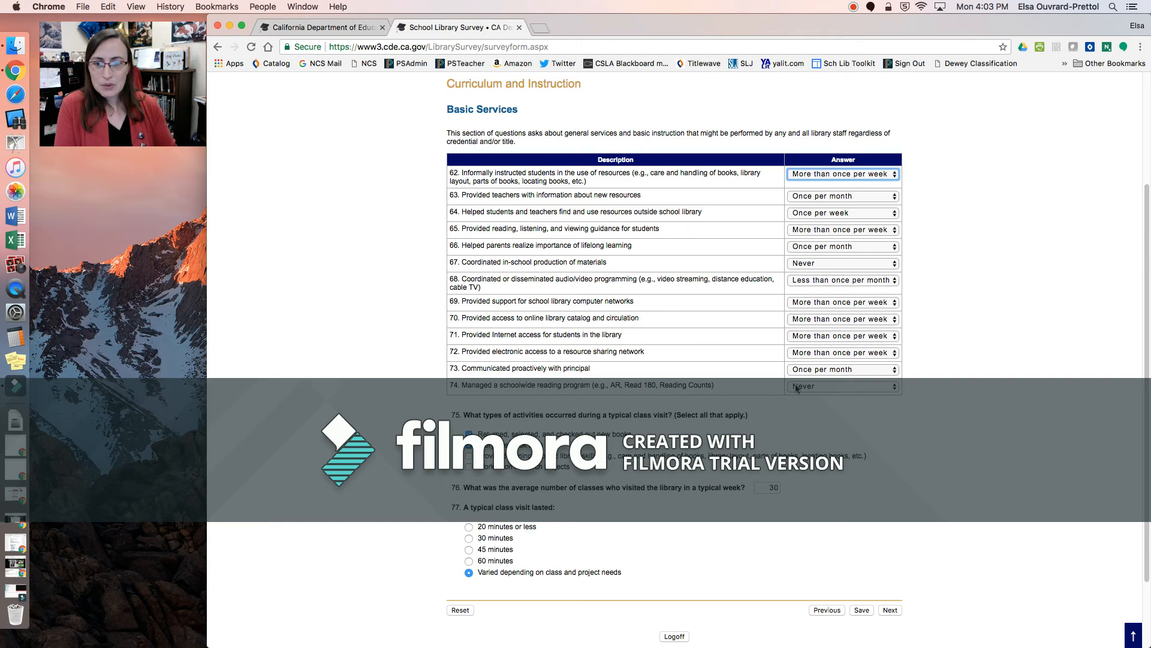
- Review Basic Services questions 75 to 77 and advance to the Teaching Approaches page
scroll(835, 420, down, 3)
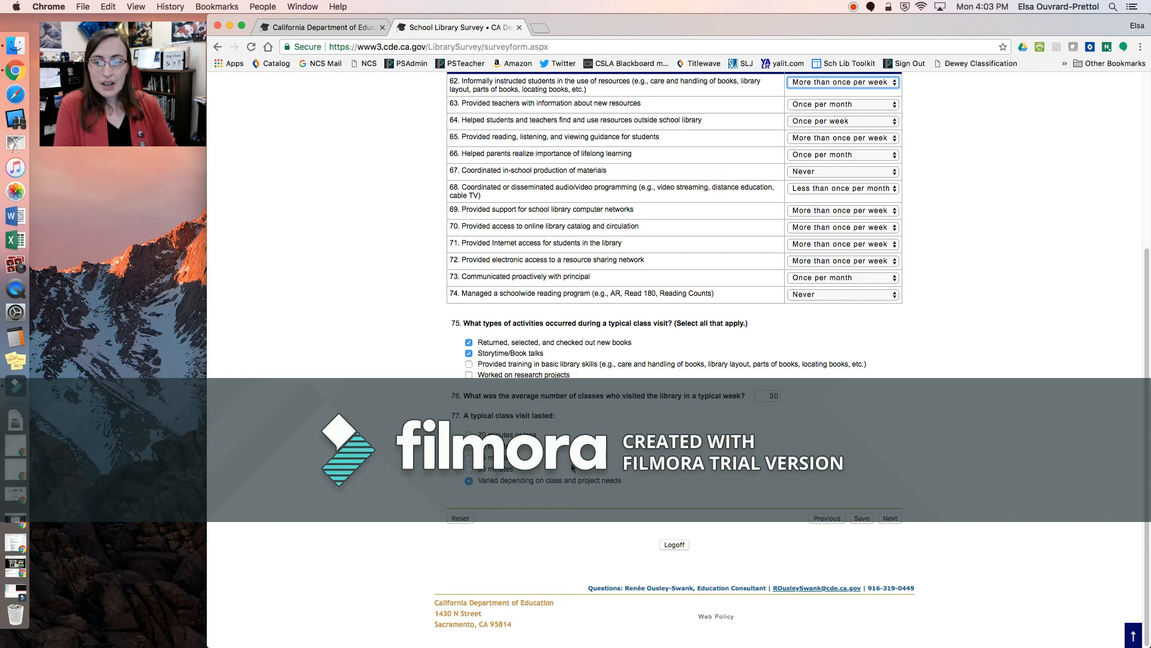
click(892, 518)
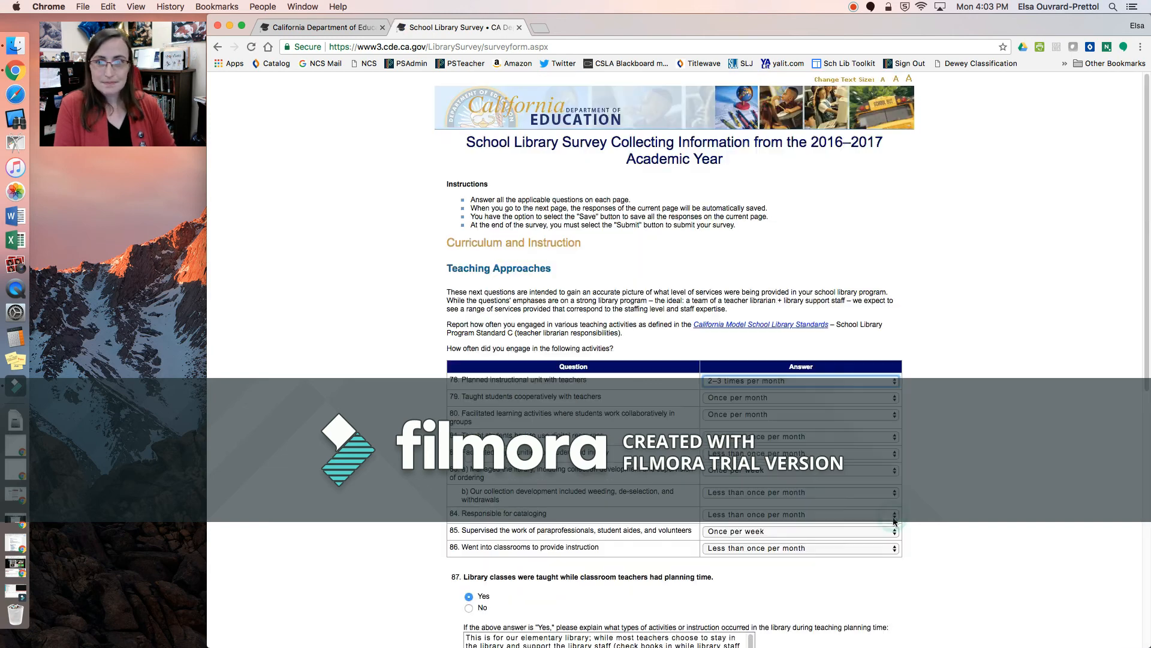
scroll(1005, 358, down, 3)
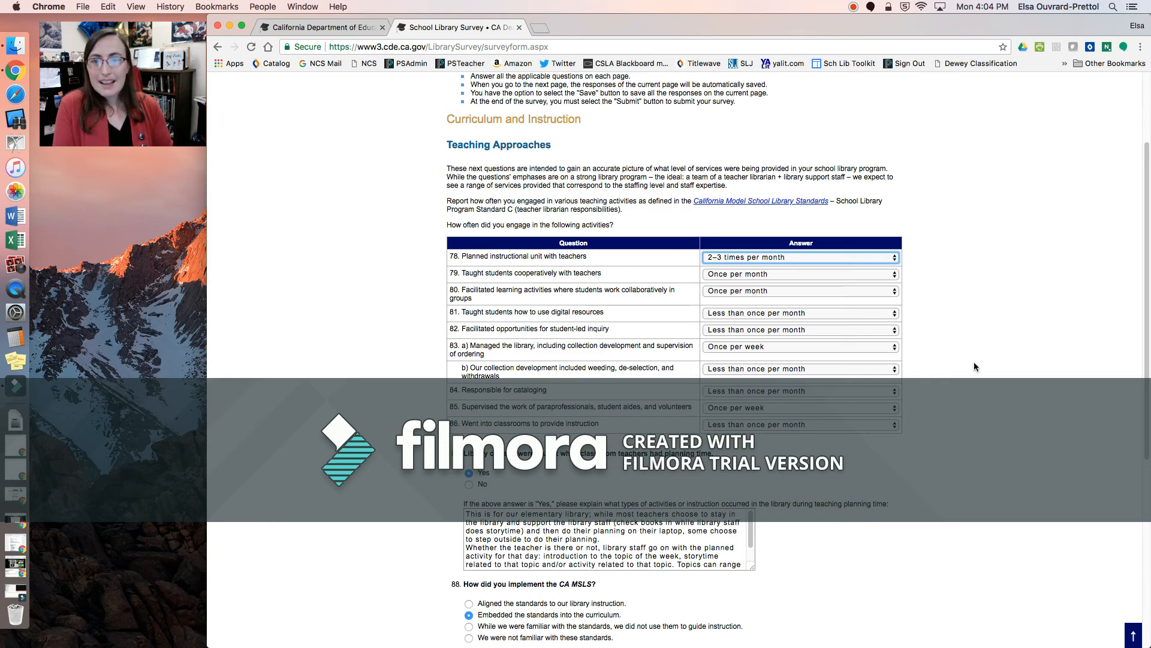
scroll(971, 341, down, 1)
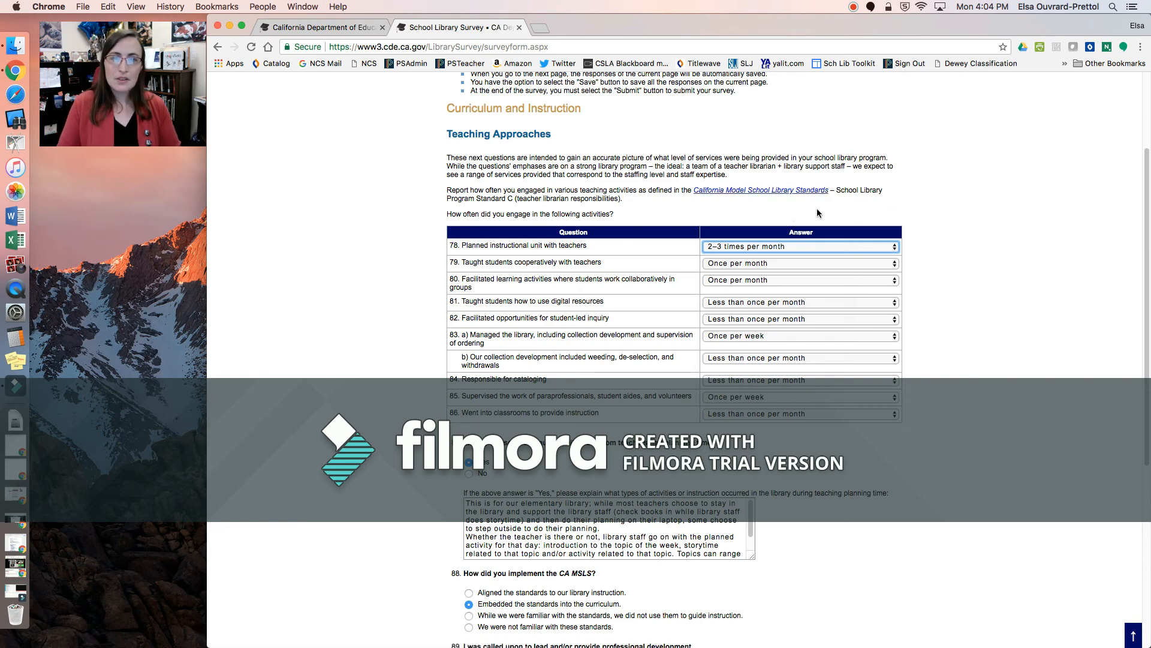
- Check the California Model School Library Standards link in a separate browser tab, then return to the survey
super+click(770, 194)
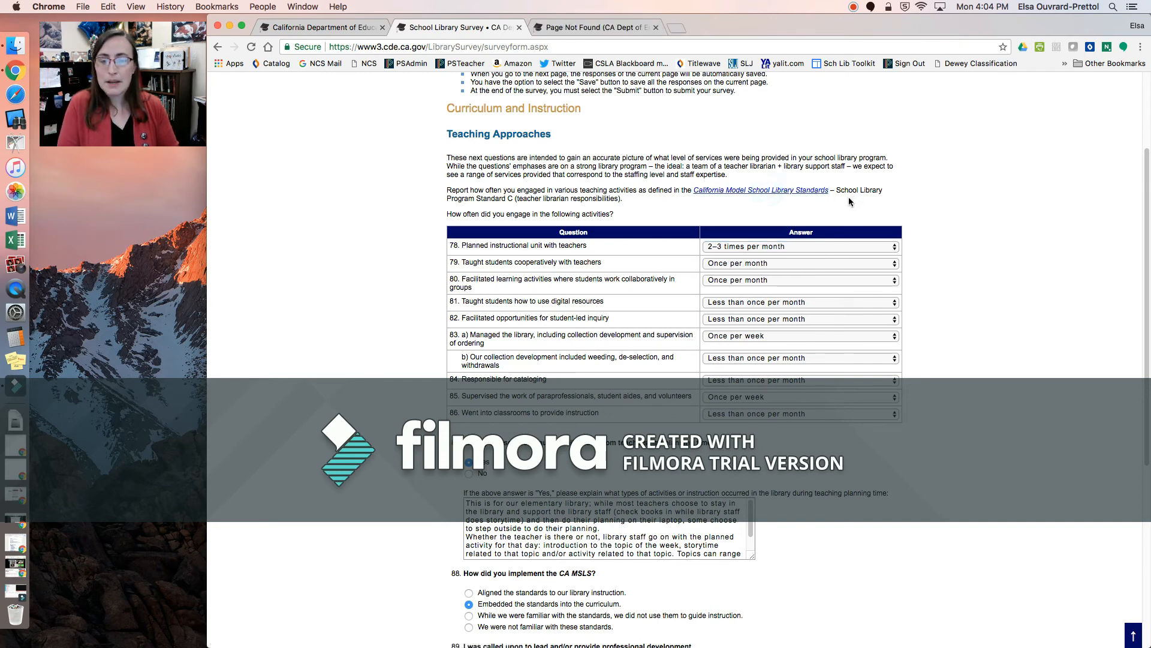
click(600, 29)
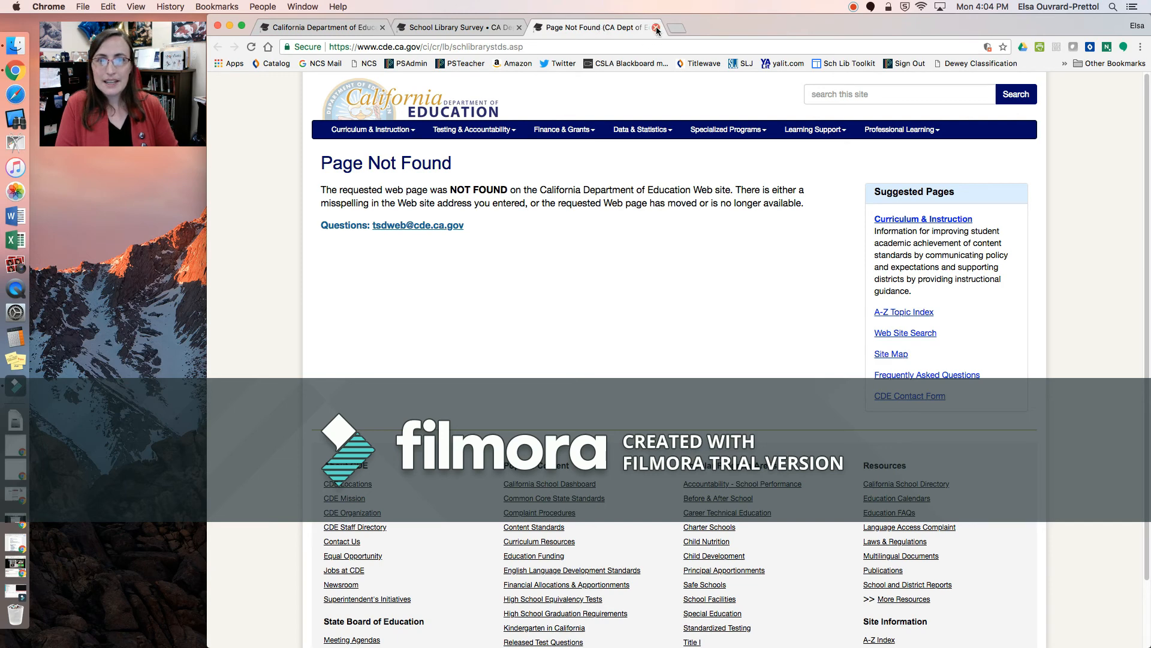
click(467, 28)
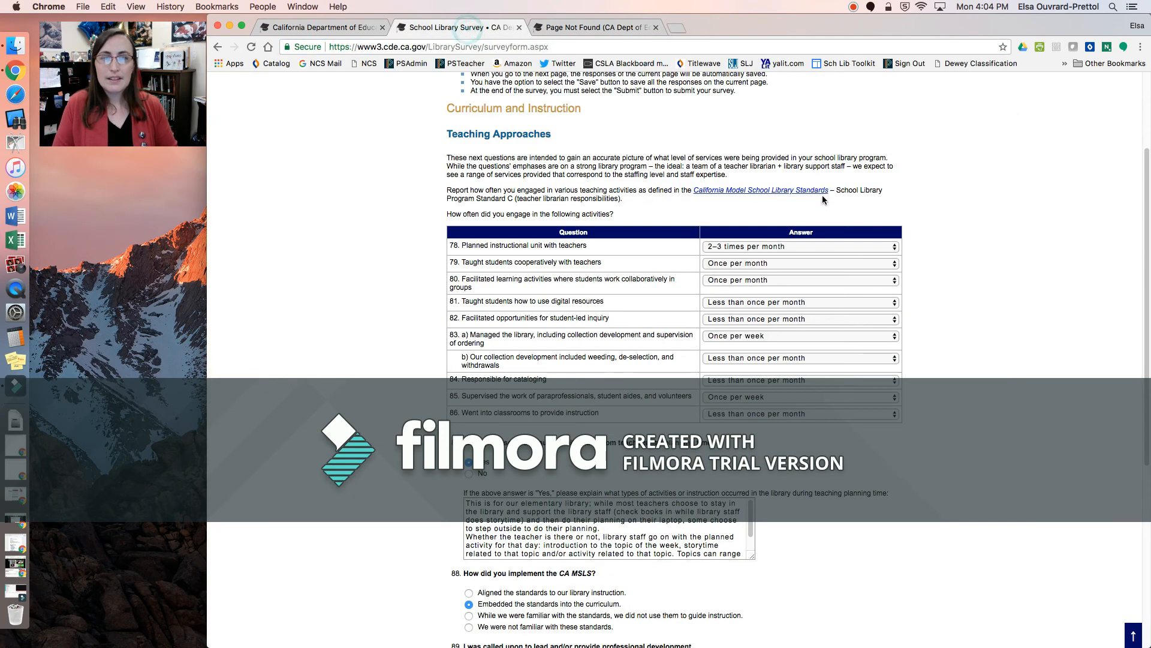
- Search the web for the copied phrase "California Model School Library Standards" and open the California Department of Education's librarystandards.pdf
drag(829, 190, 693, 190)
key(super+c)
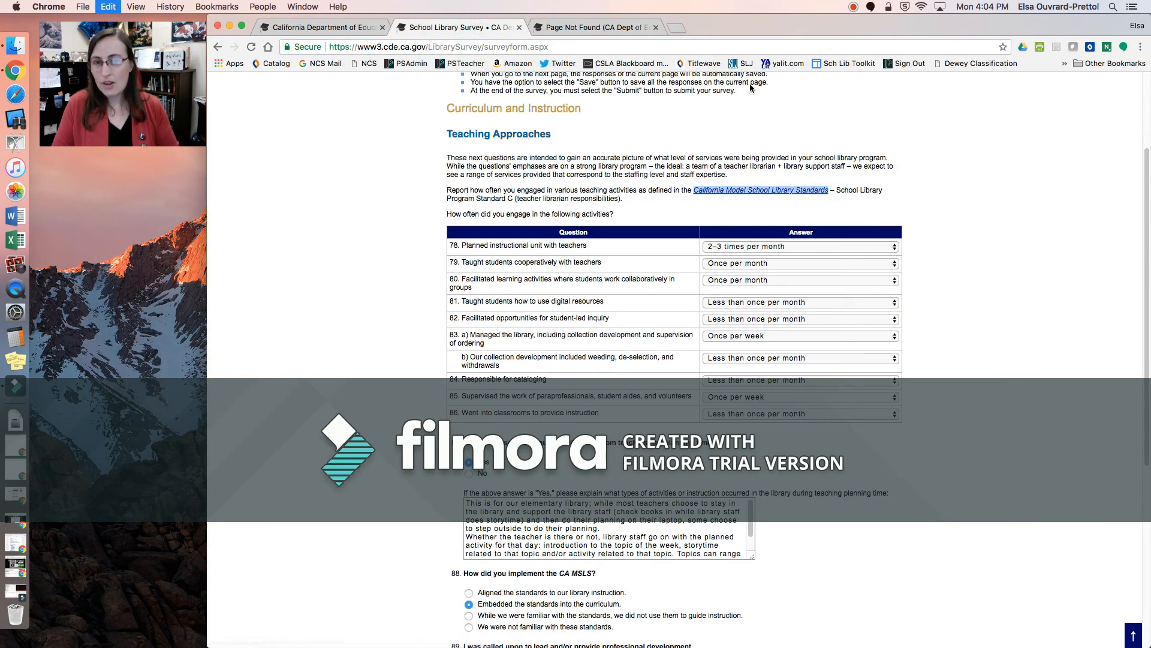
click(600, 28)
click(603, 47)
key(super+v)
key(Return)
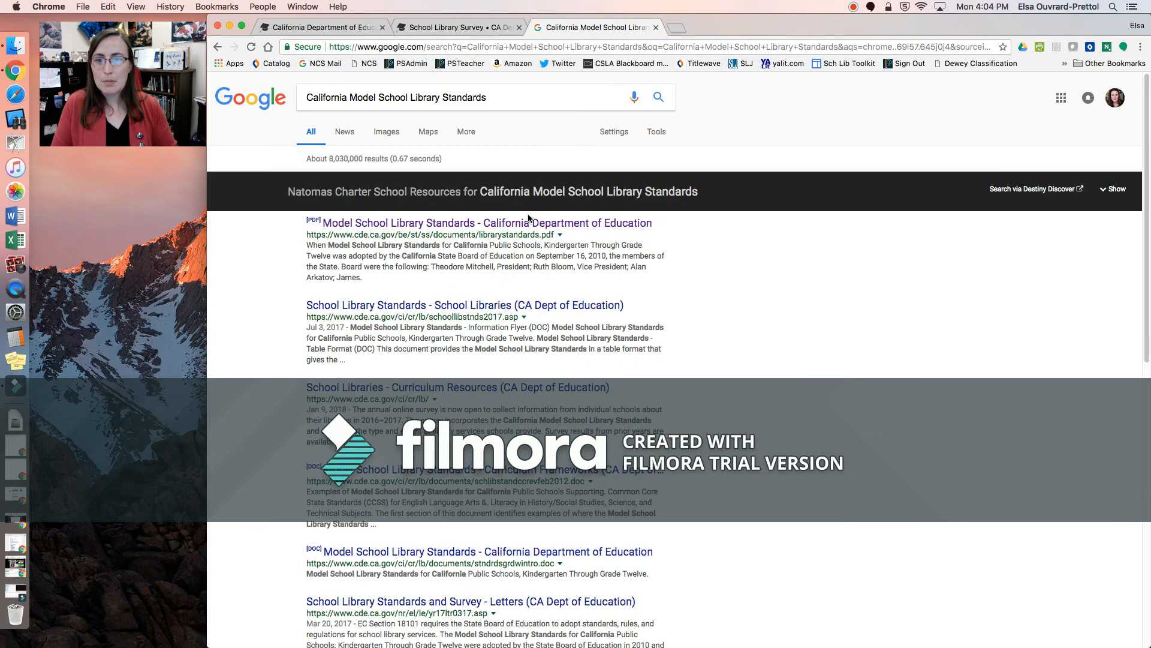
click(492, 223)
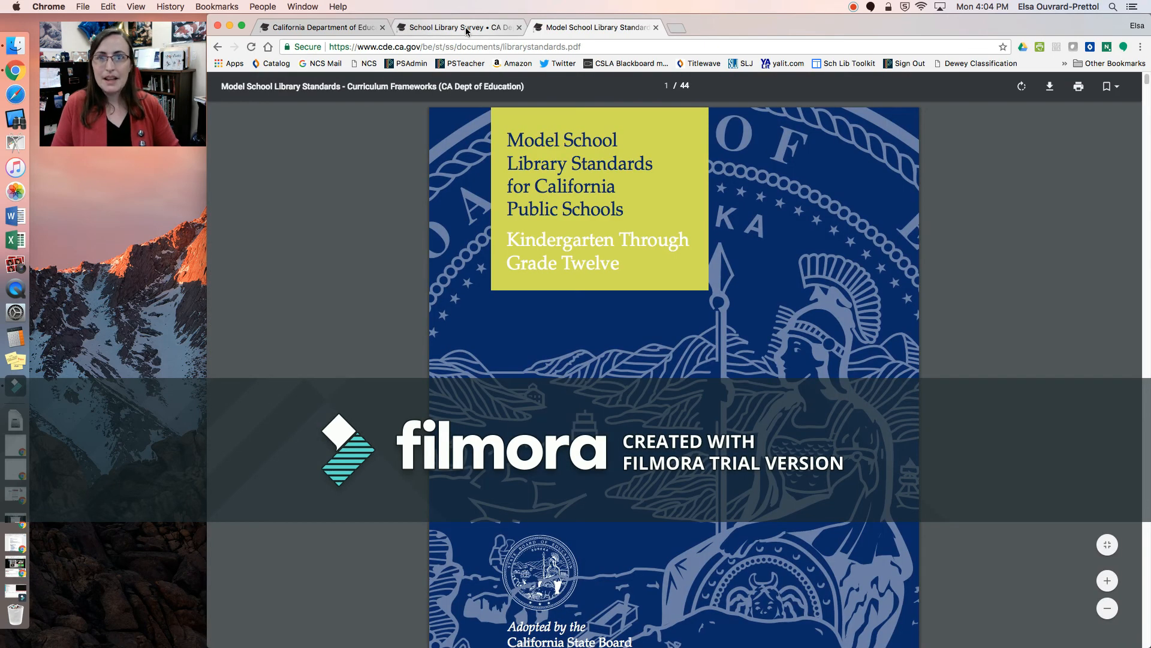
- Return to the survey and show the answer choices for question 78 without changing the answer
click(466, 28)
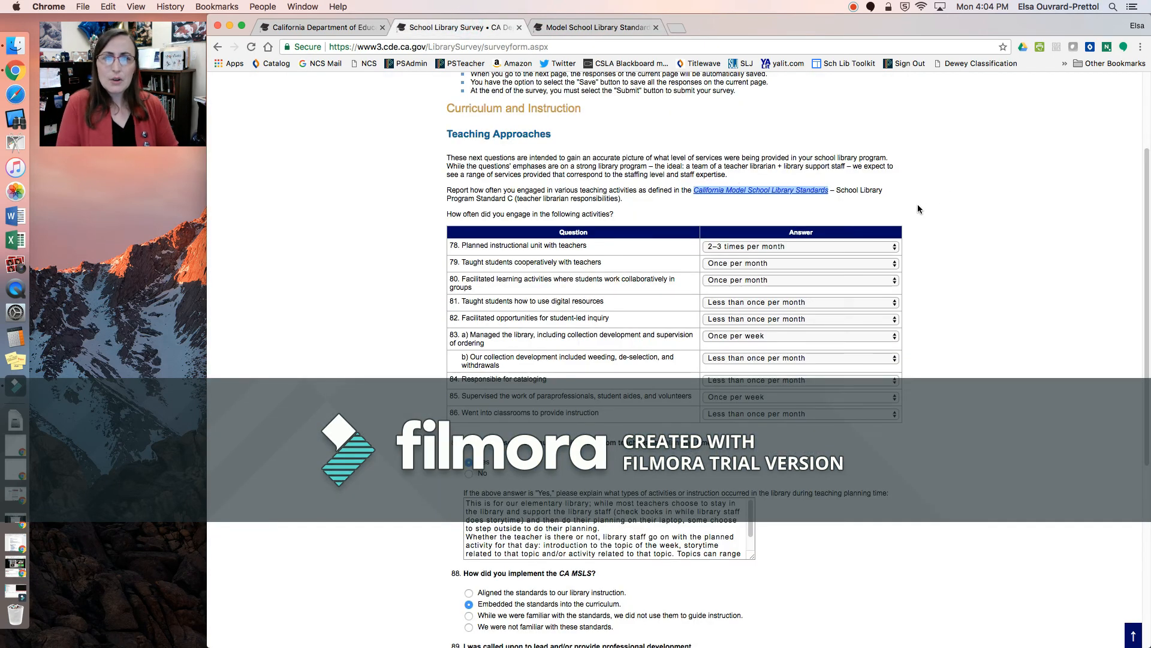
scroll(977, 218, down, 1)
scroll(978, 218, down, 1)
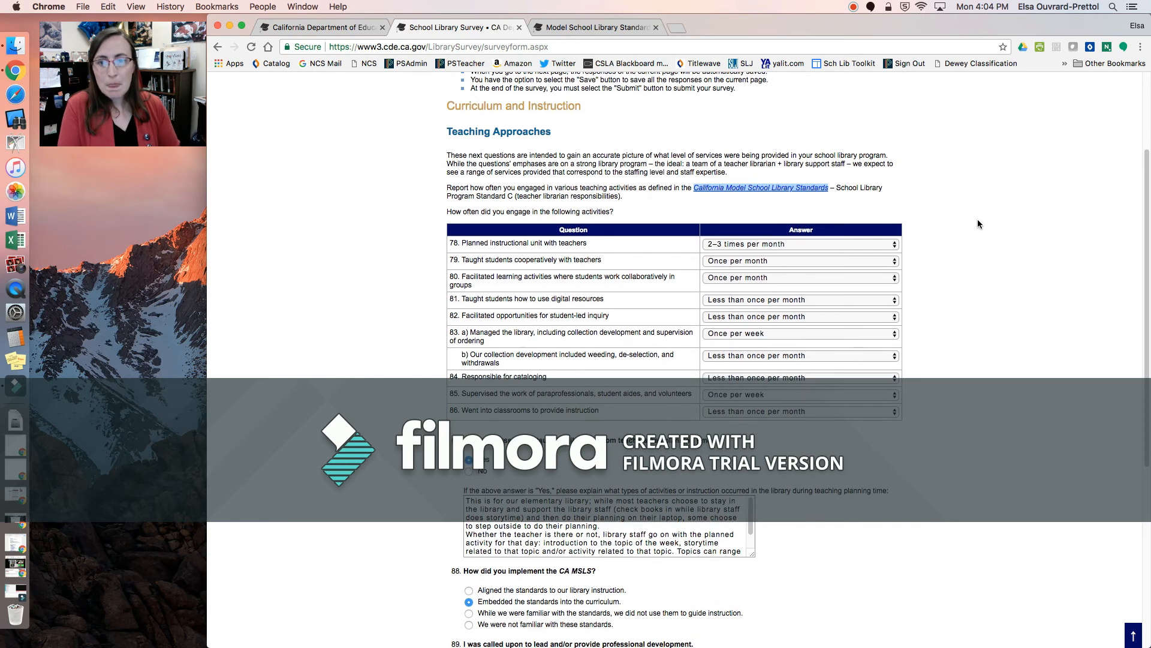
click(747, 247)
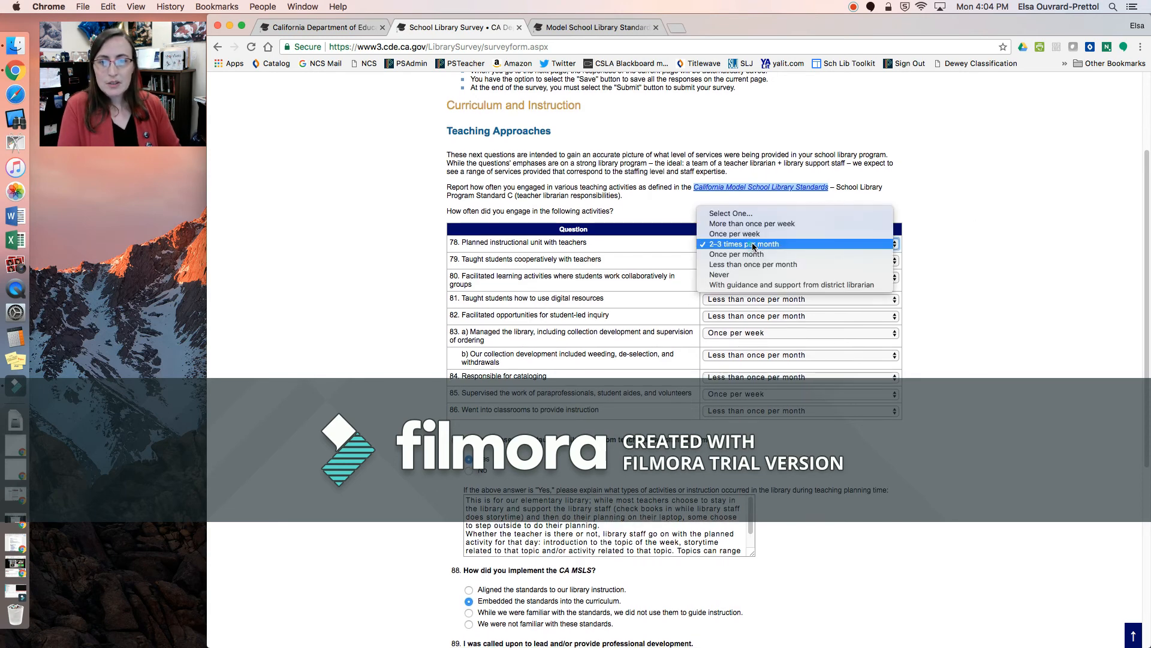
click(957, 242)
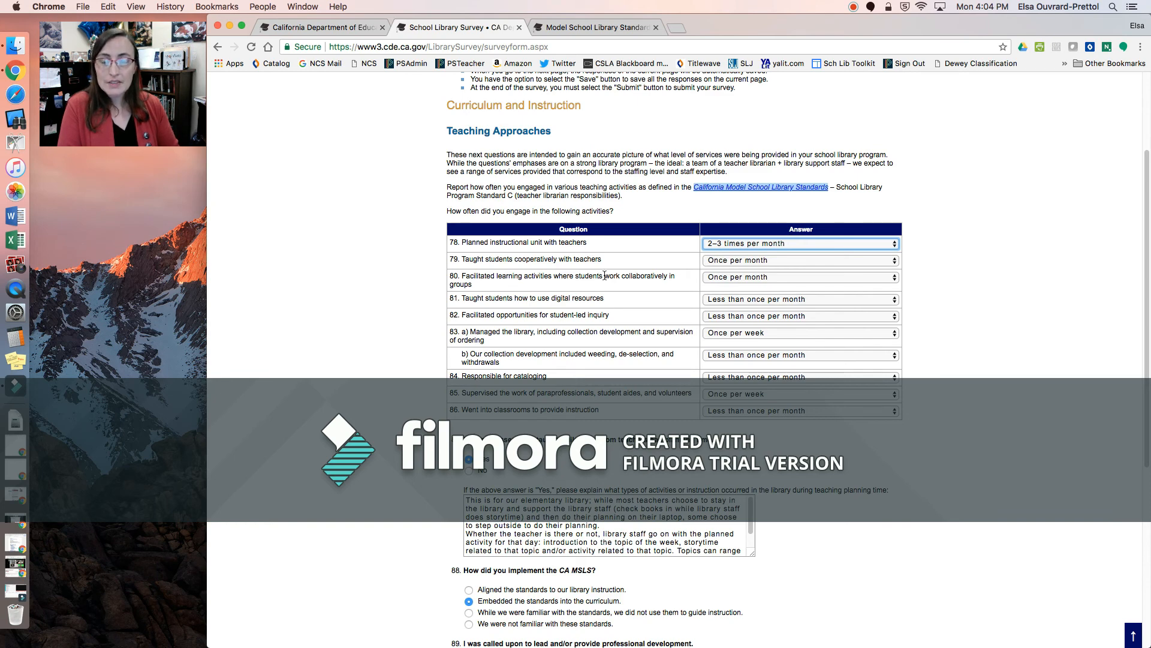
- Review Teaching Approaches questions 79 to 89 and advance to the Contact Information page
scroll(605, 282, down, 5)
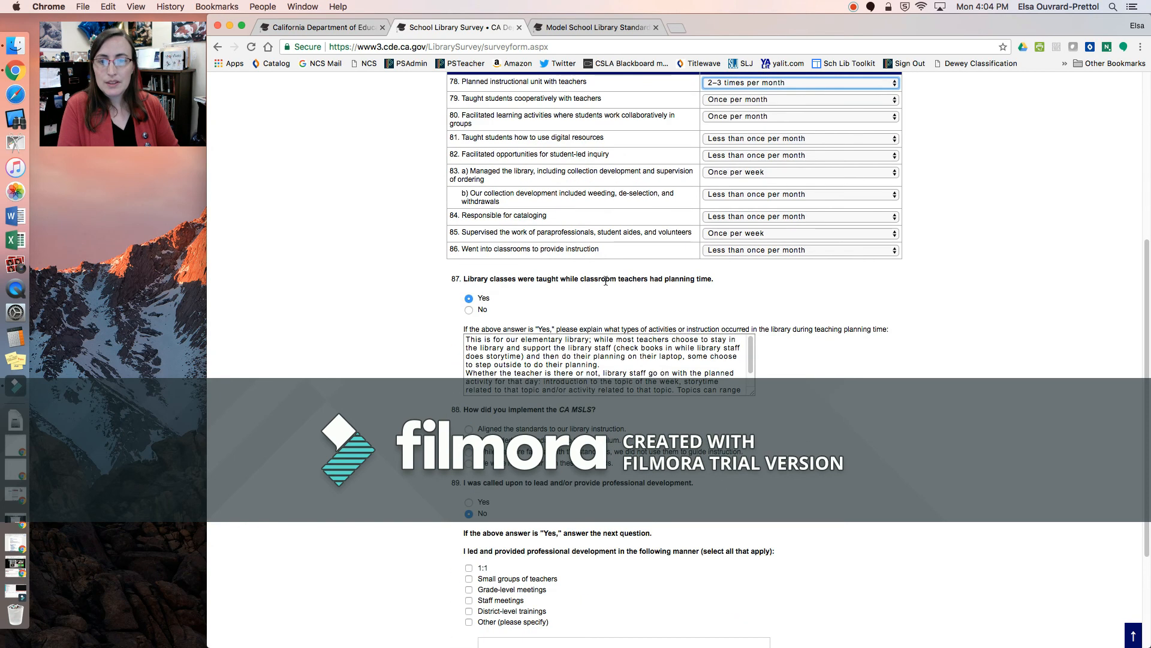
scroll(912, 292, down, 2)
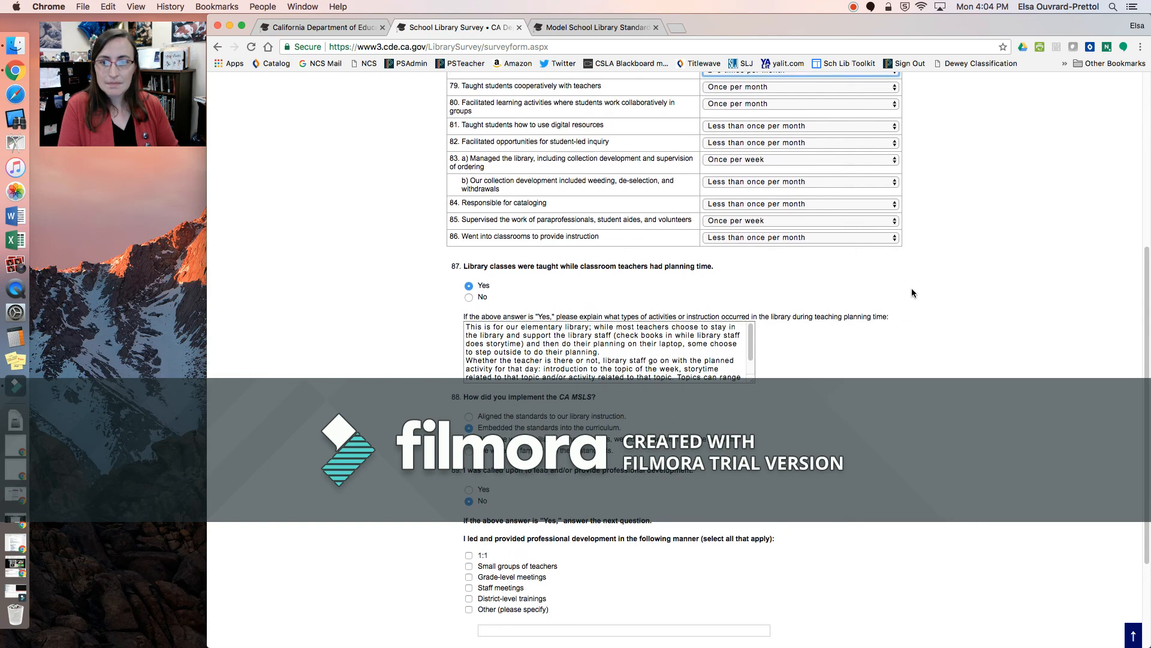
scroll(912, 293, down, 3)
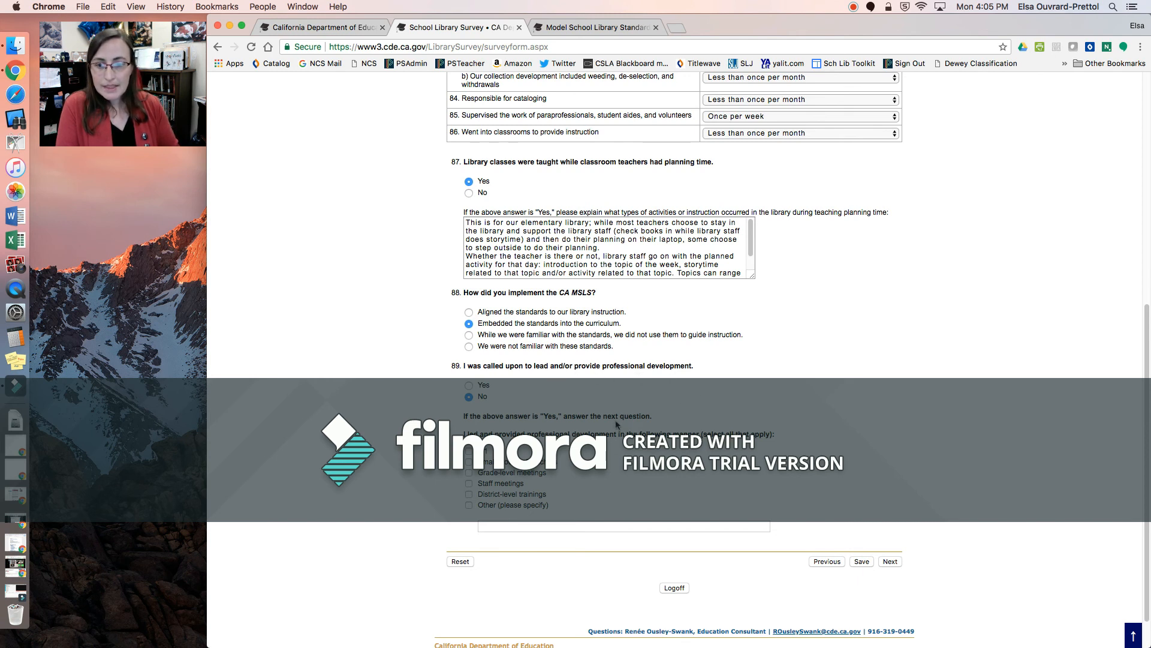
click(891, 562)
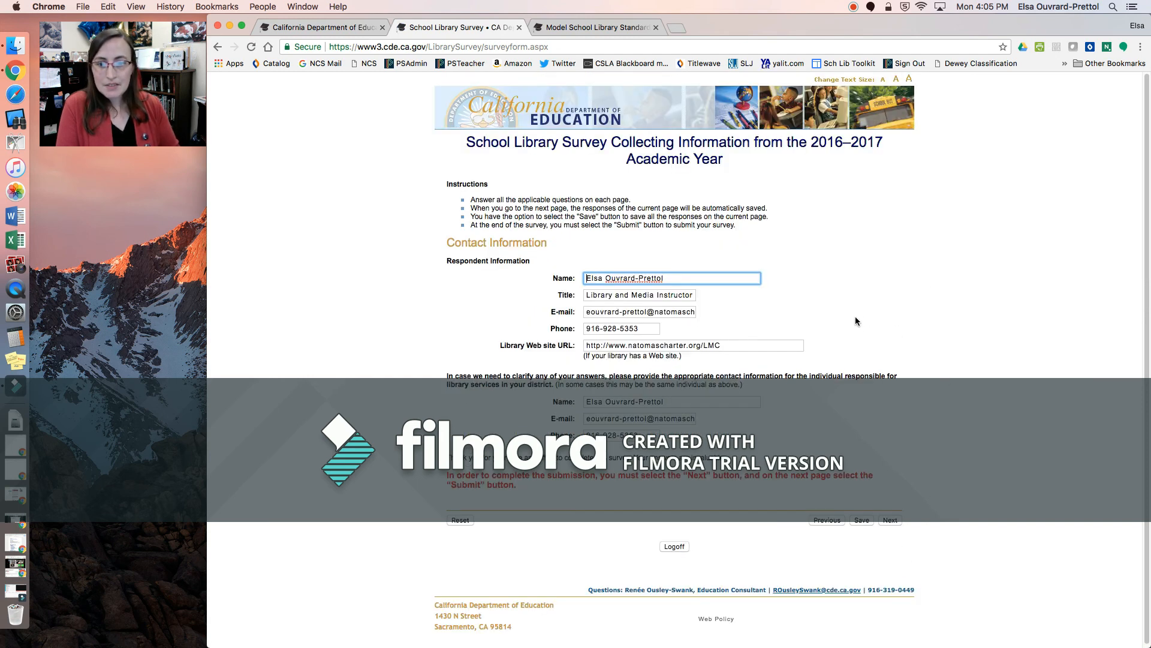
- Review the contact information, advance to the Submission page, and submit the survey with confirmation
scroll(856, 321, down, 1)
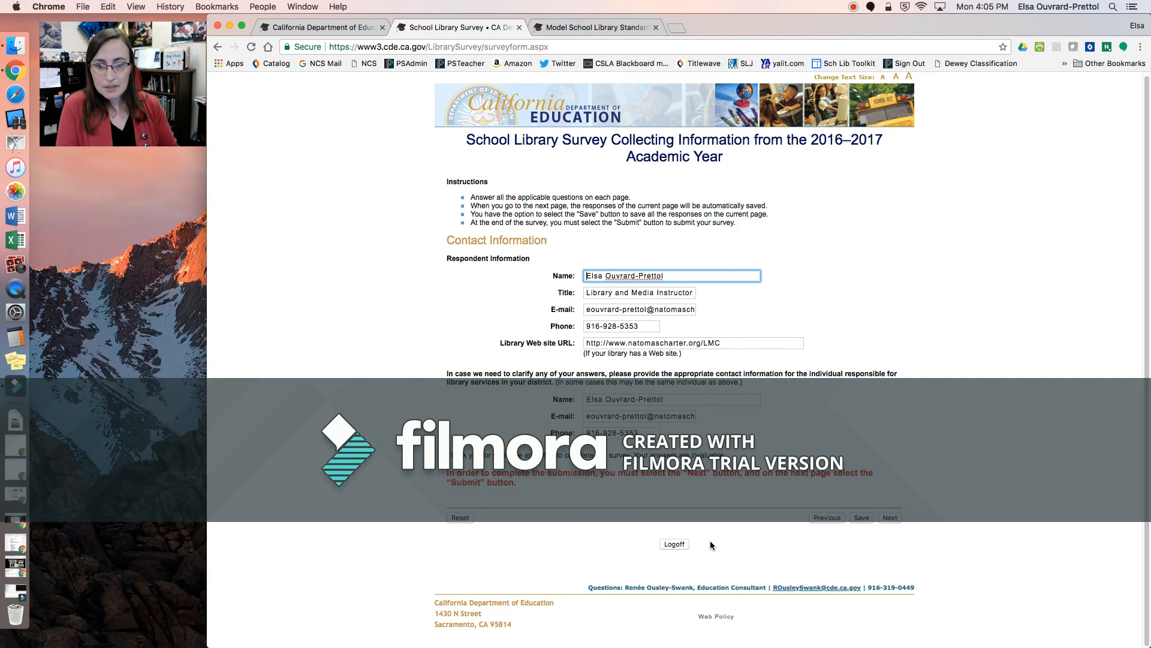
click(890, 519)
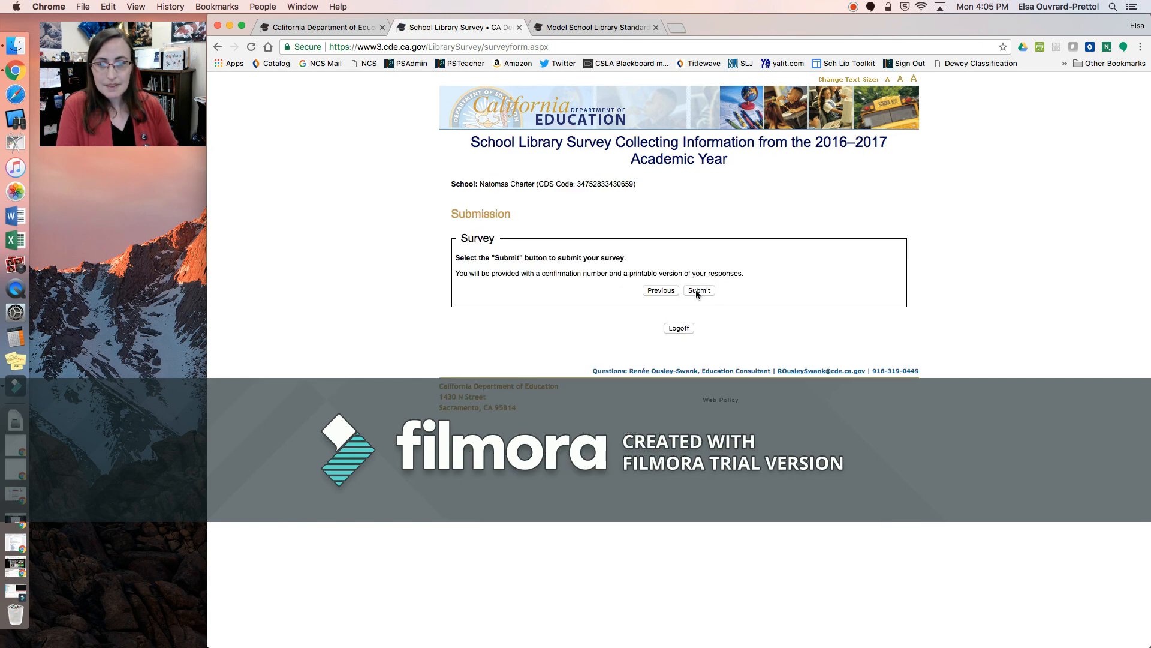
click(697, 291)
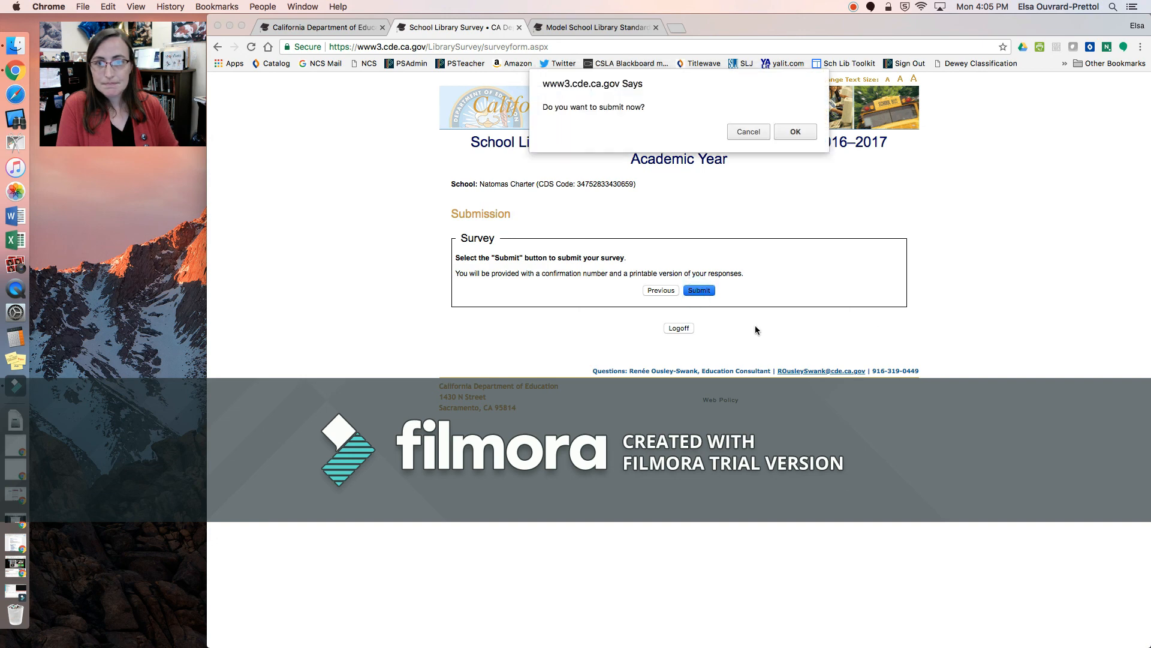
click(795, 132)
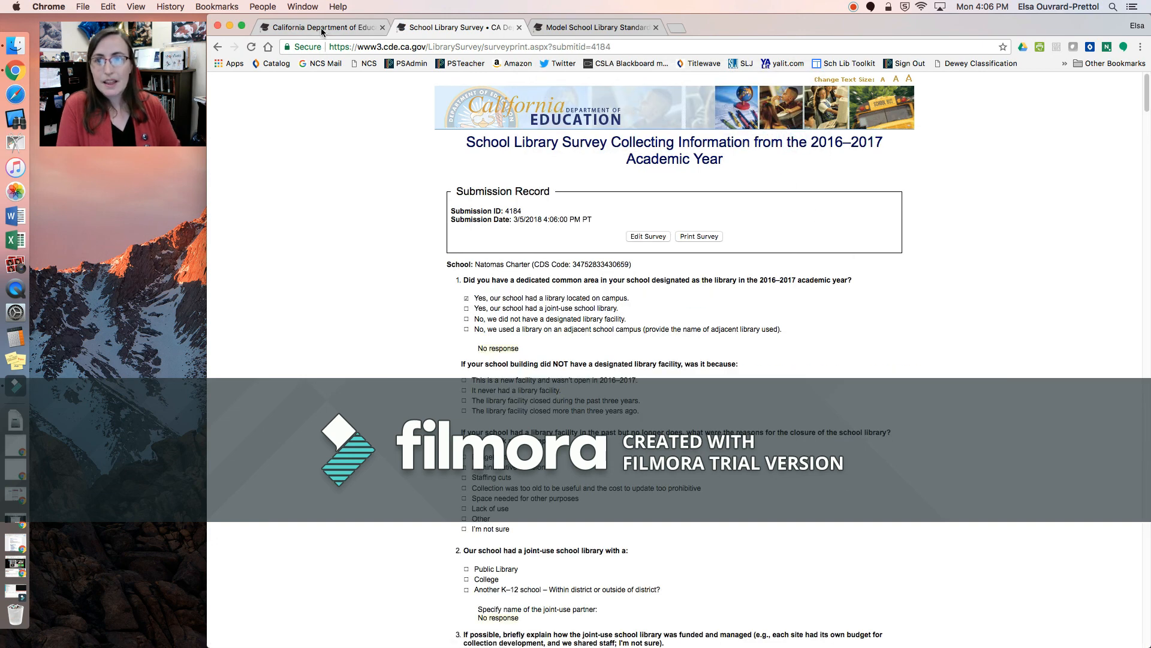
- Return to the survey's welcome page in the California Department of Education tab
click(116, 75)
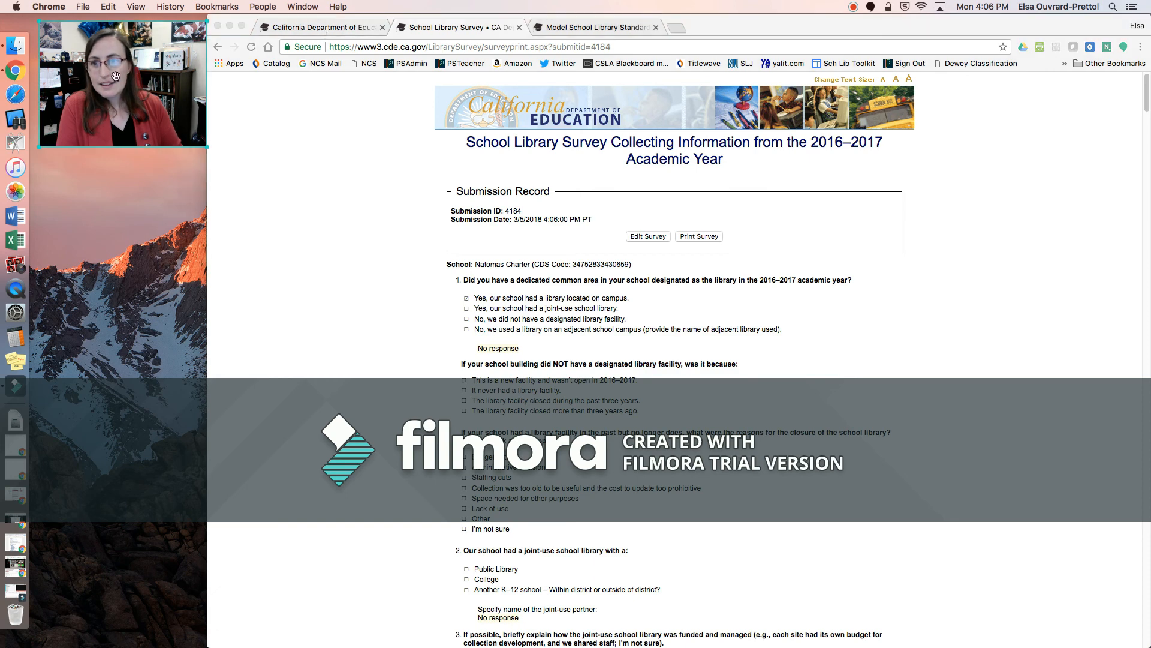
click(351, 27)
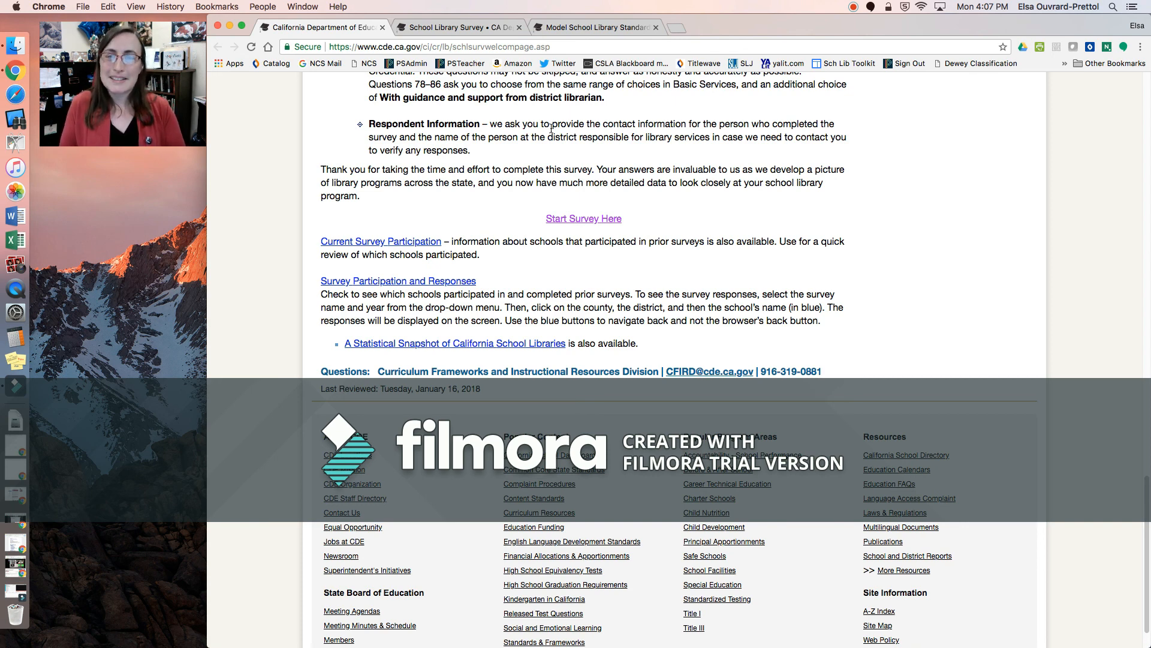
click(853, 8)
click(867, 21)
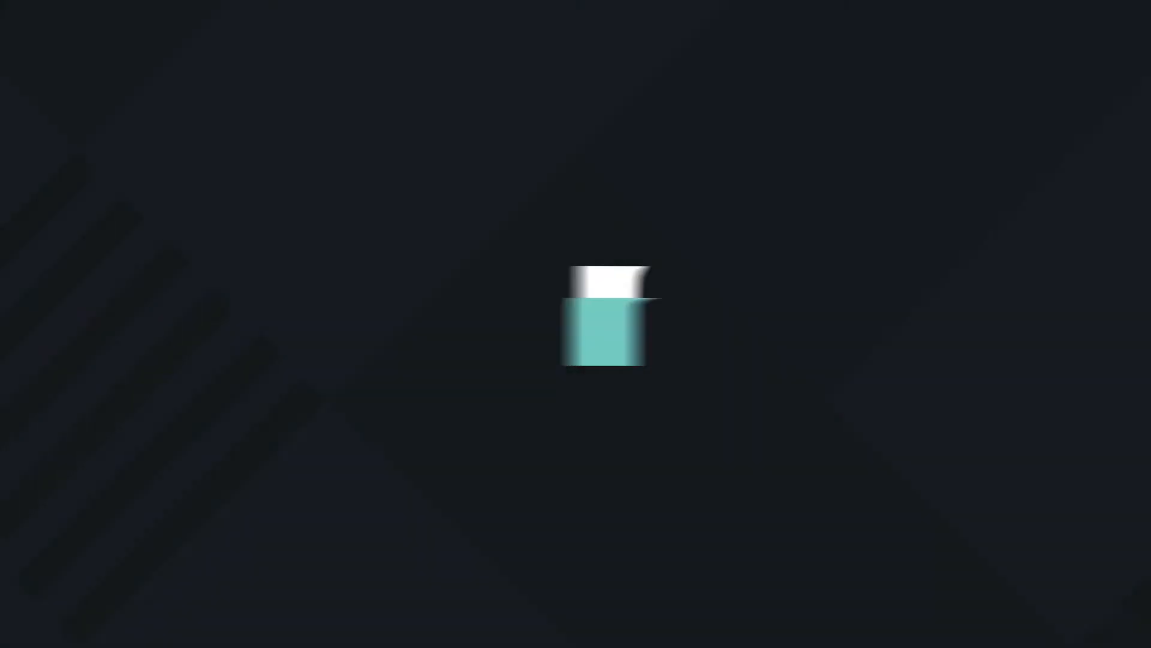